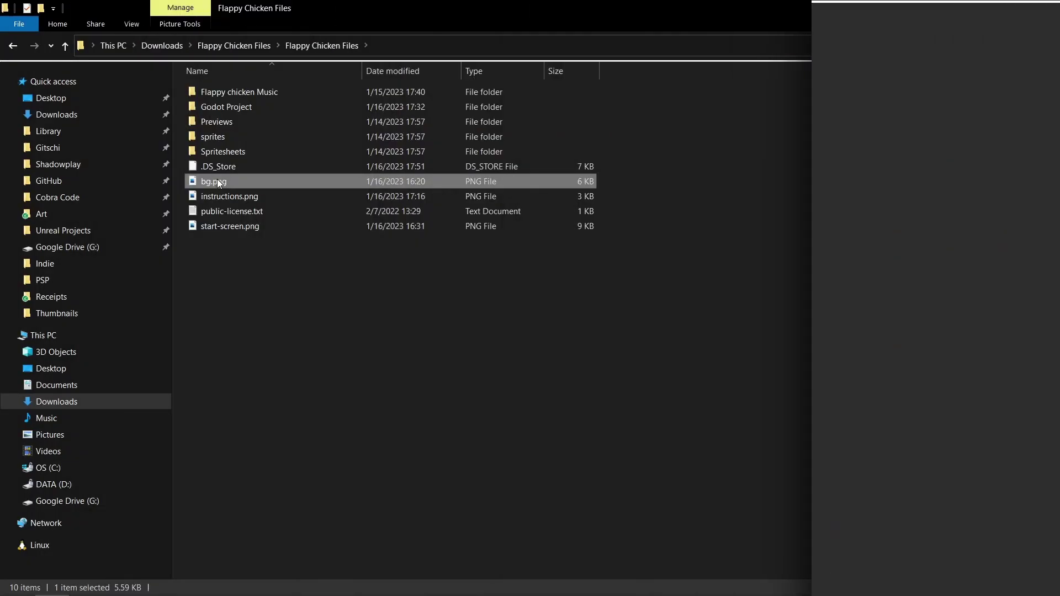
Import the background image, then place chicken1_Sprite over bg_Sprite in the level.
left_click_drag(217, 179, 396, 463)
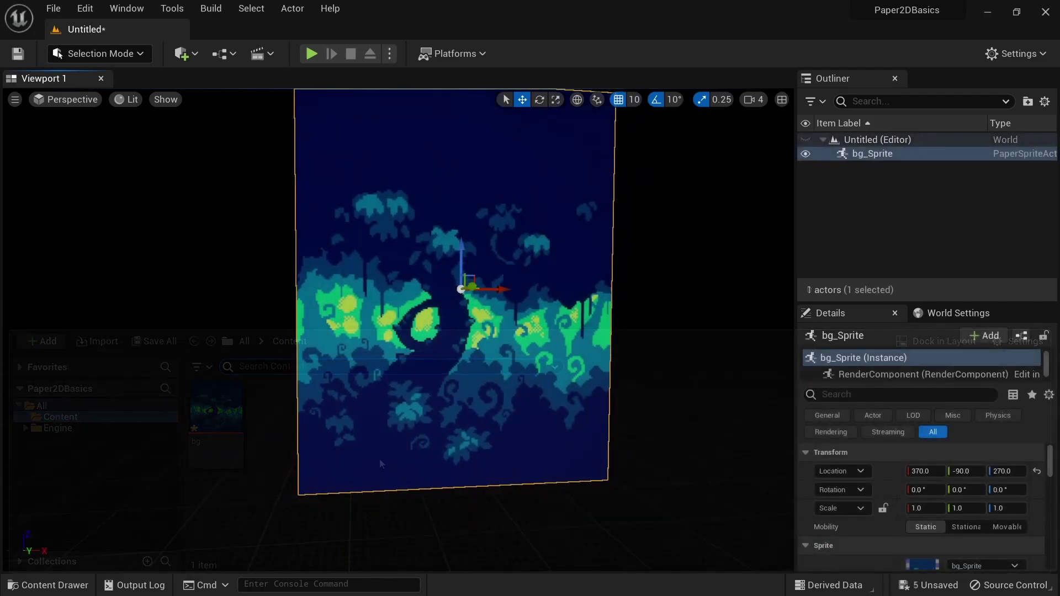
key("ctrl+space")
left_click_drag(395, 436, 458, 309)
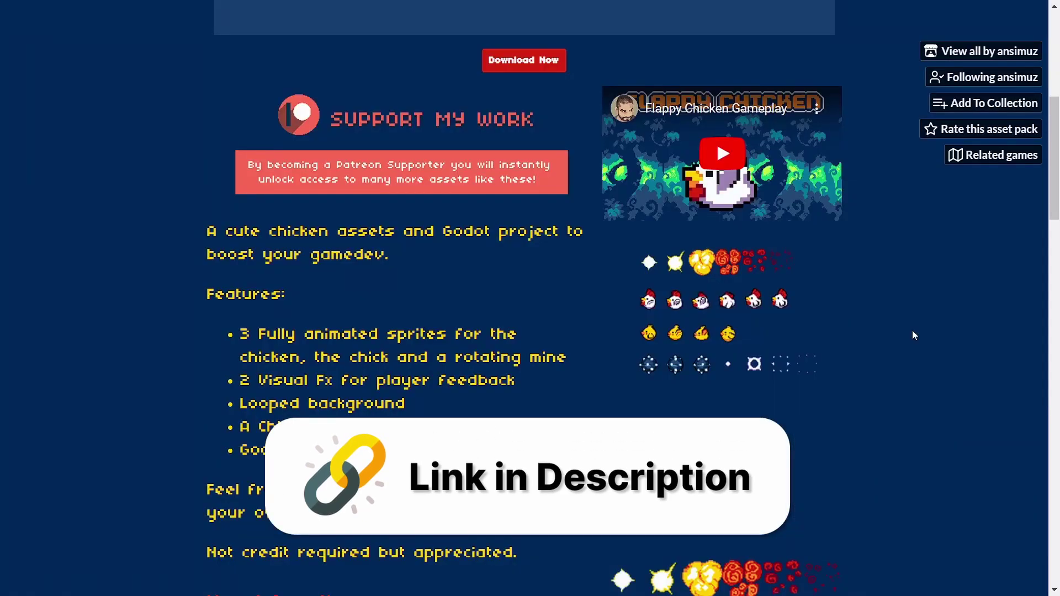
Scroll the asset page and select explosion.png among the downloaded chicken sprite sheets.
scroll(912, 331, "down", 1)
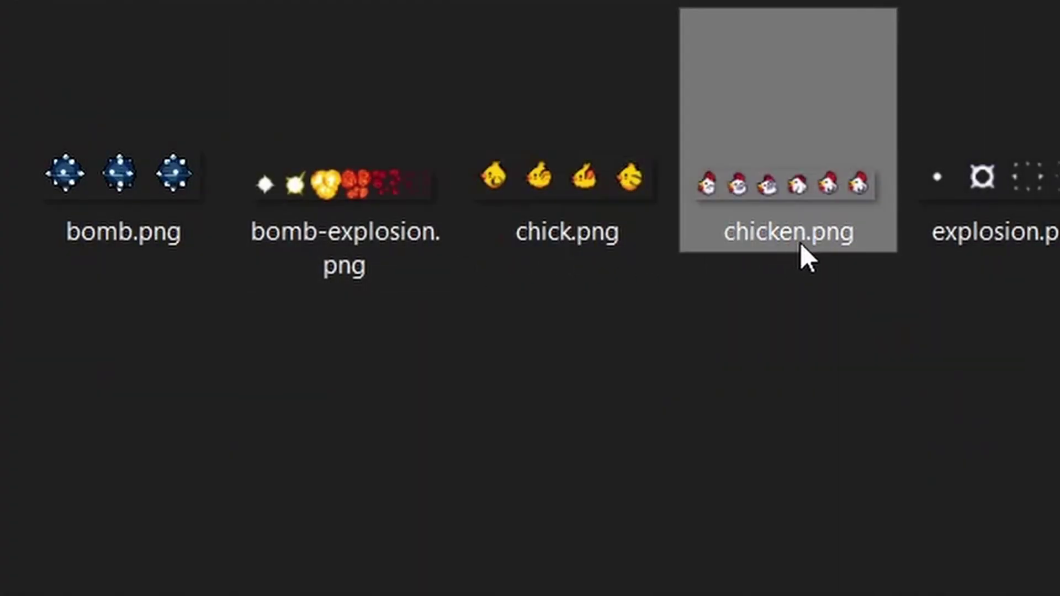
left_click(1047, 248)
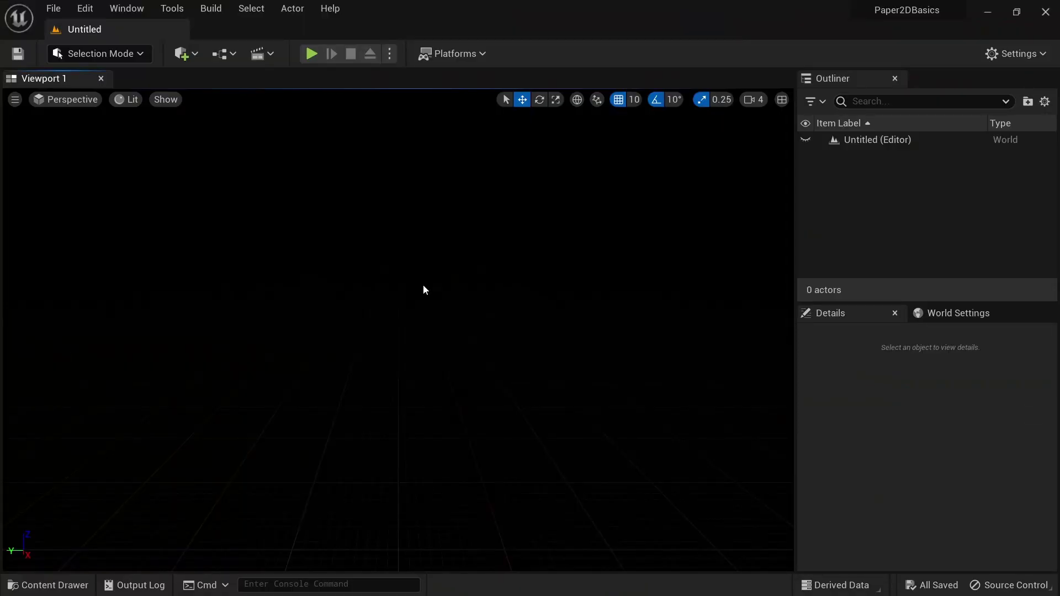
Import bg.png from File Explorer into Content and dock the asset browser below the viewport.
left_click(53, 585)
left_click(84, 577)
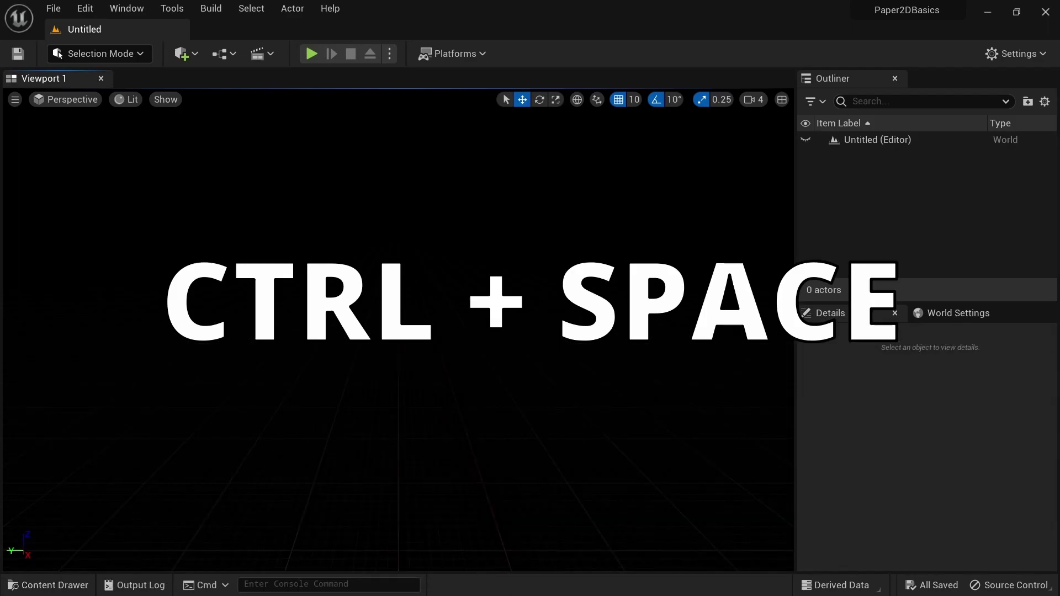
key("ctrl+space")
key("ctrl+space")
key("ctrl+space")
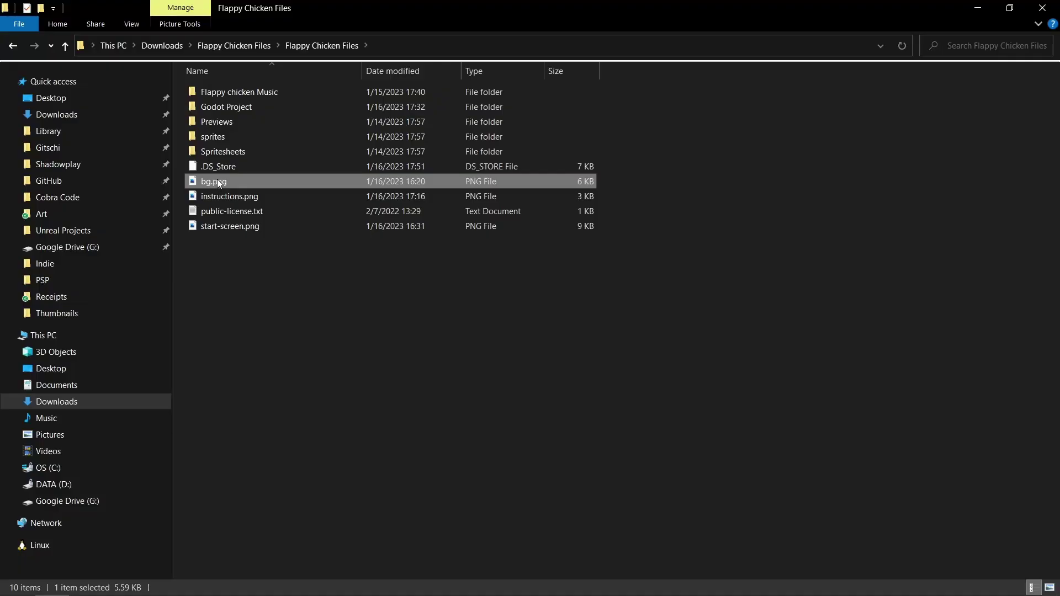
left_click_drag(216, 180, 392, 582)
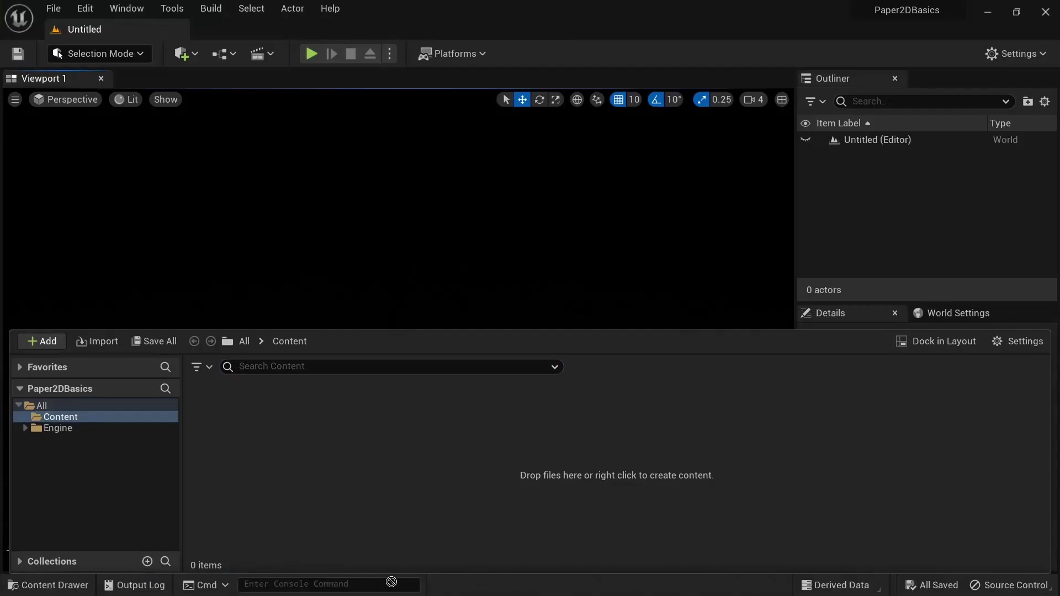
left_click_drag(396, 463, 395, 464)
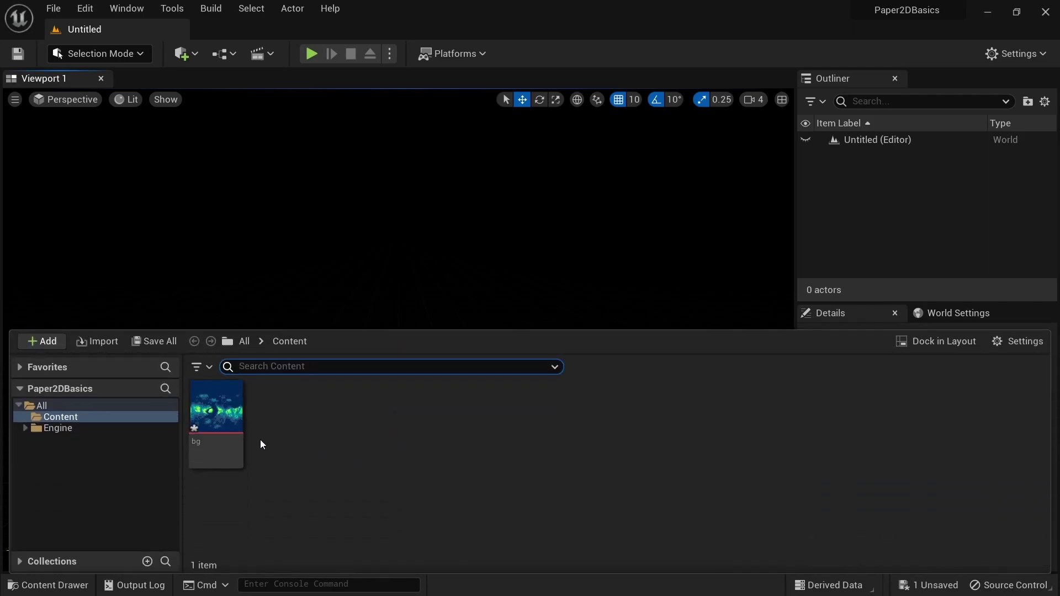
mouse_move(243, 437)
left_click(394, 285)
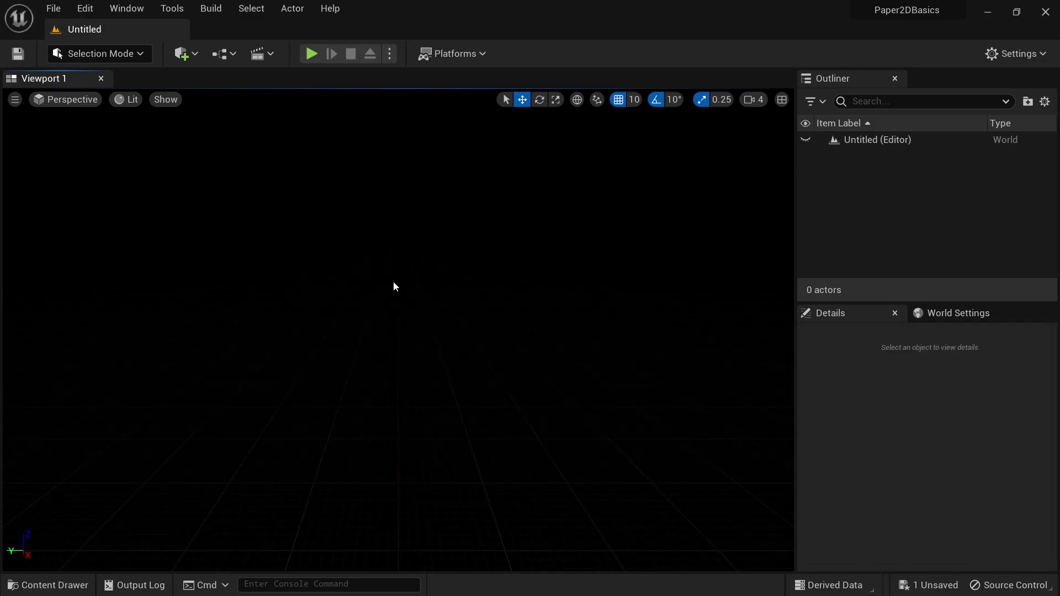
key("ctrl+space")
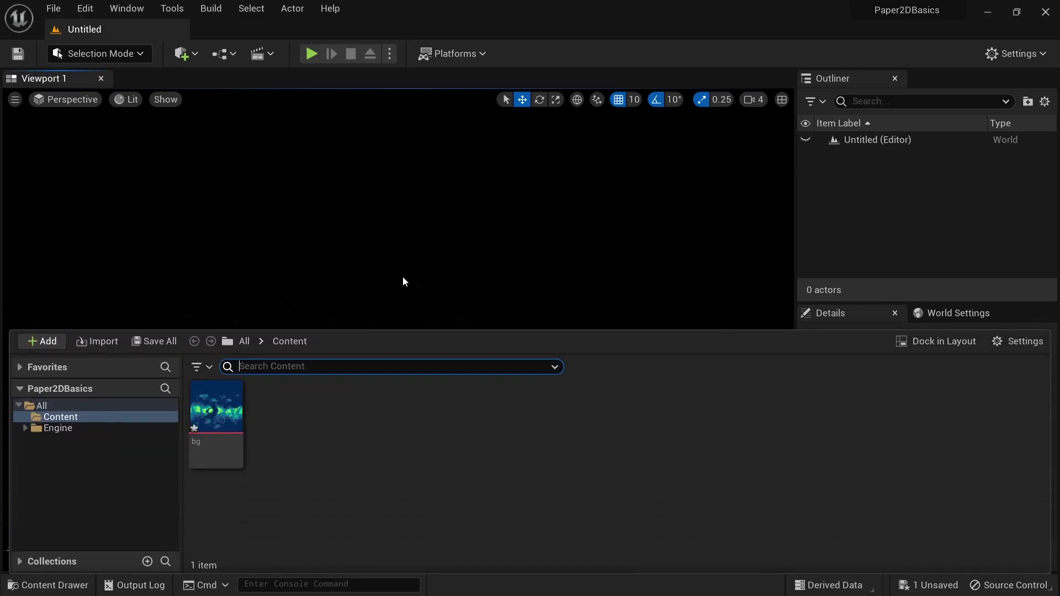
Import chicken1.png from sprites > Chicken into the Content folder.
left_click(944, 343)
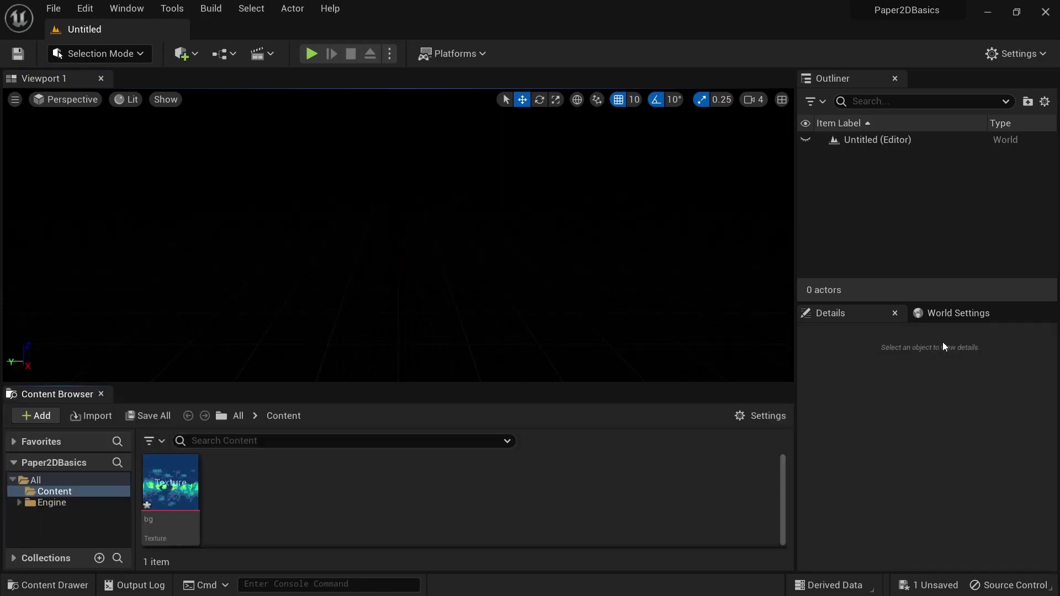
key("ctrl+space")
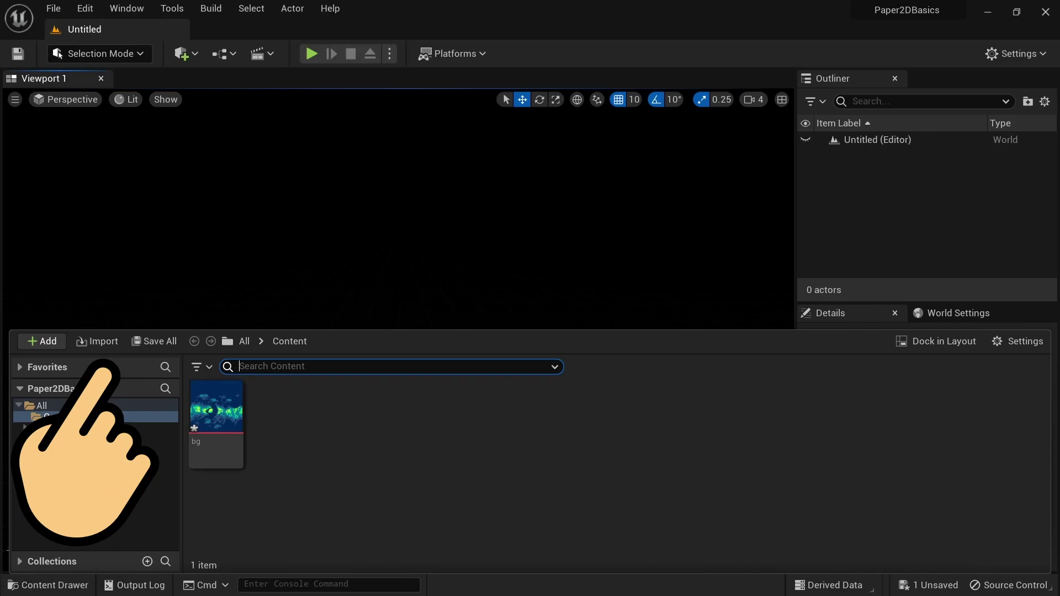
left_click(101, 342)
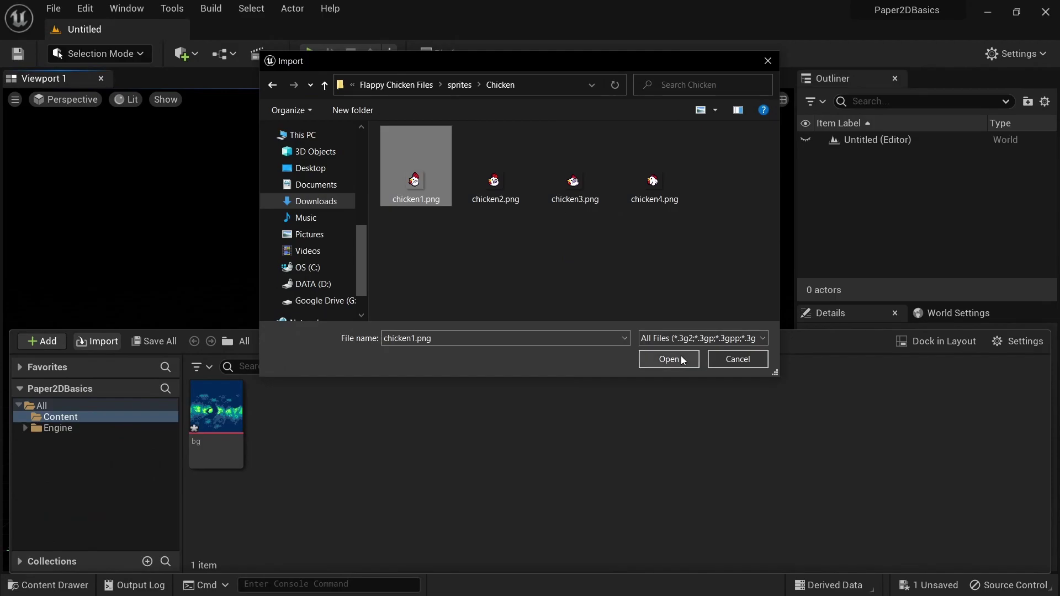
left_click(669, 360)
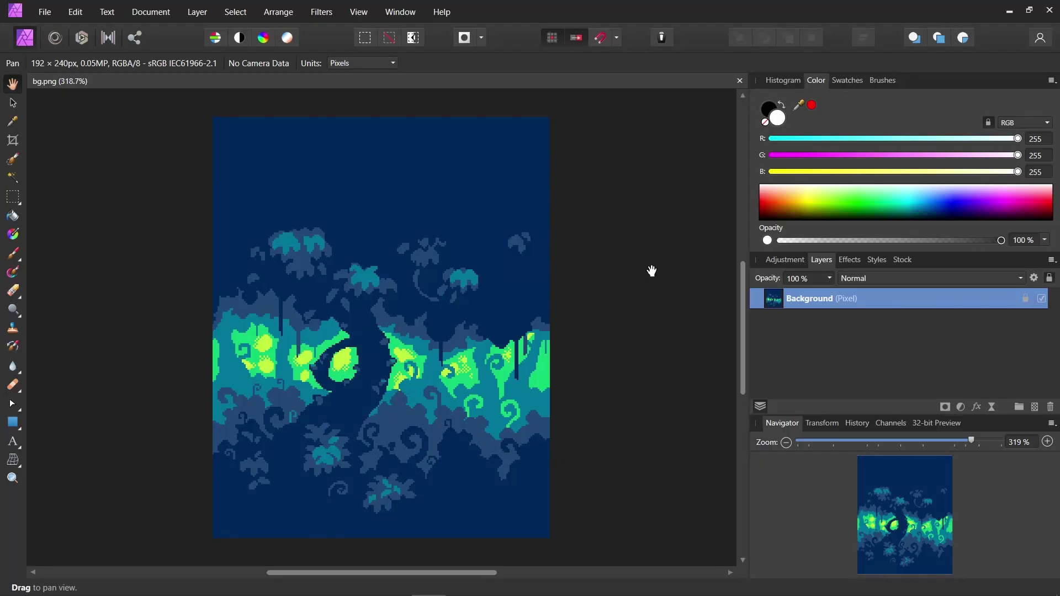
Export the 192 × 240 px background from Affinity Photo as bg.png into Downloads.
left_click(45, 12)
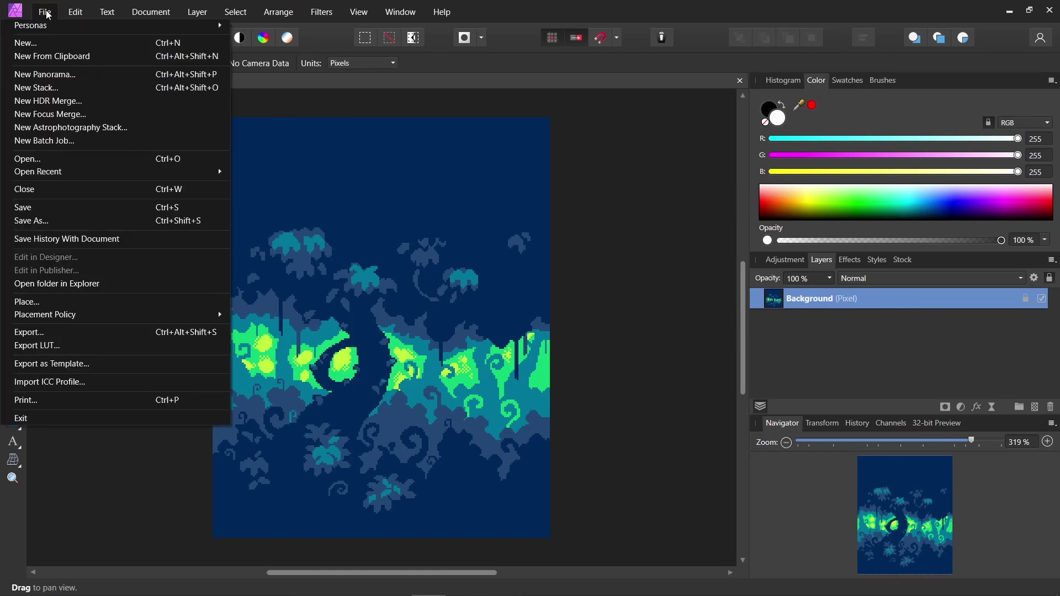
left_click(48, 15)
left_click(48, 15)
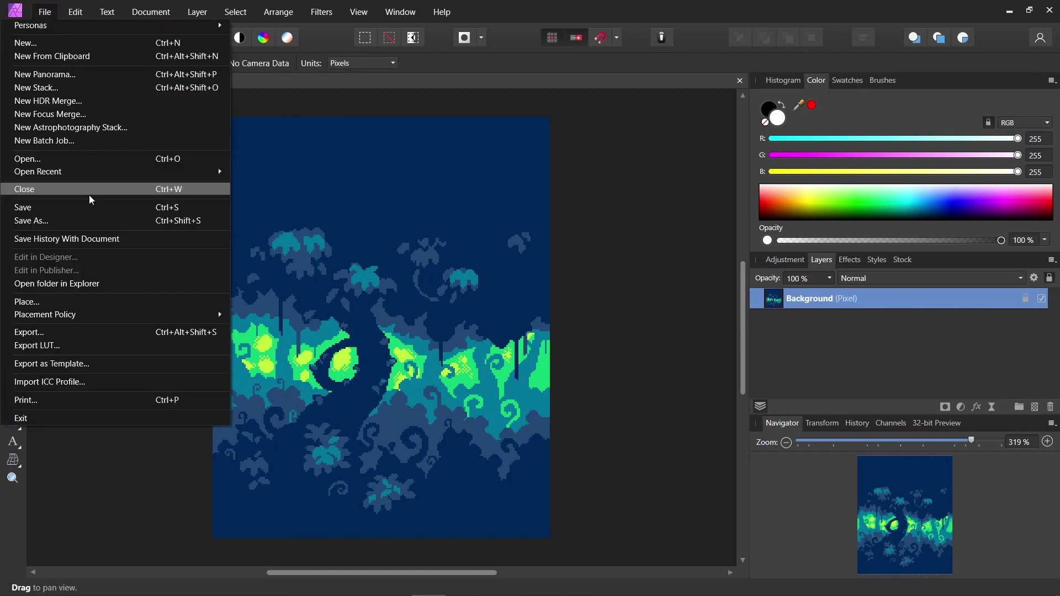
left_click(112, 335)
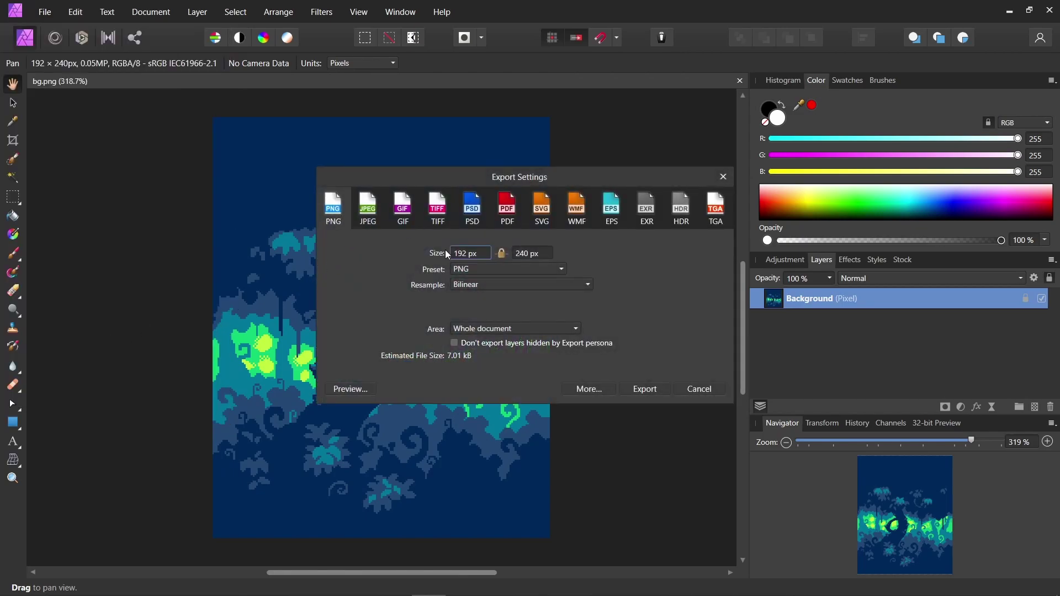
left_click(656, 391)
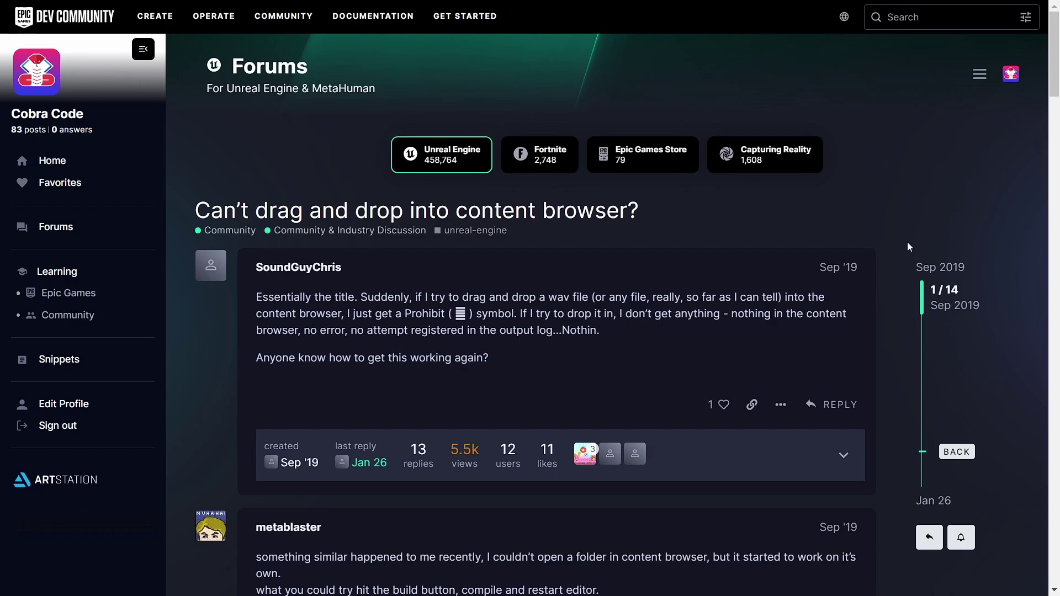
scroll(906, 241, "down", 15)
scroll(906, 253, "down", 9)
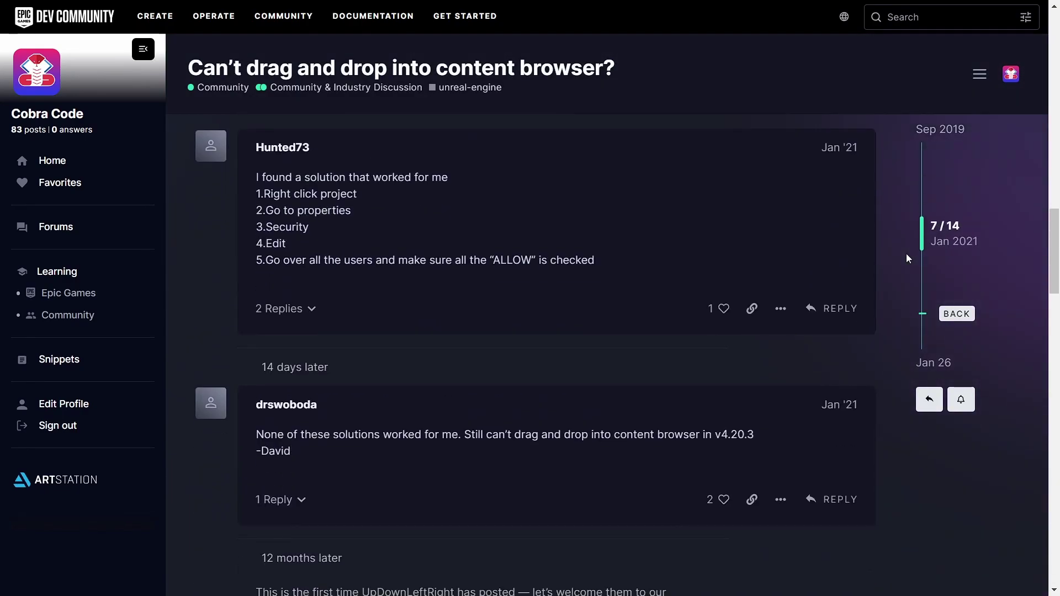
scroll(885, 299, "up", 14)
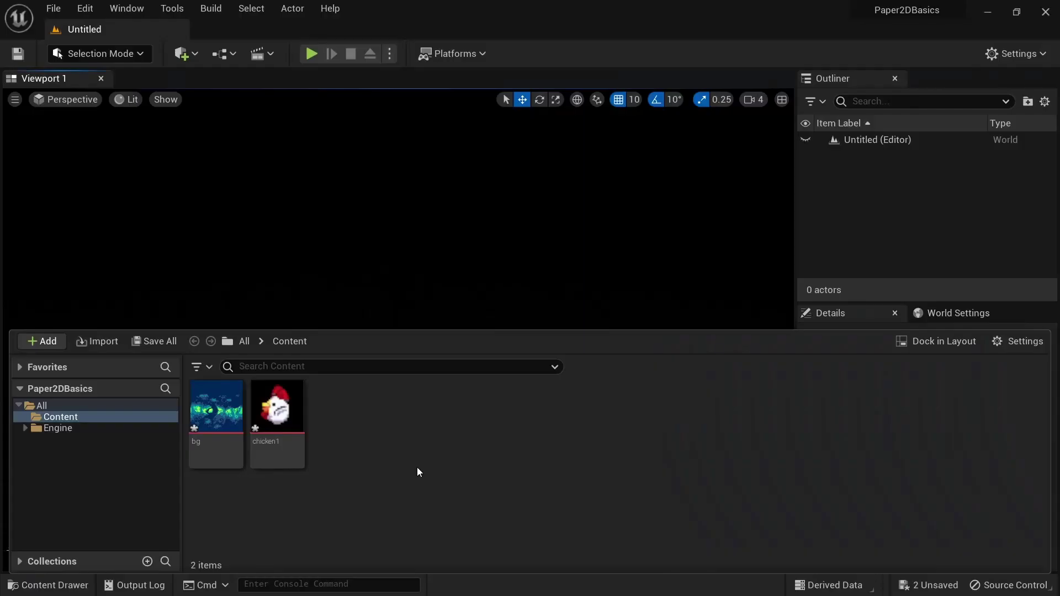
Apply Paper2D Texture Settings to both the bg and chicken1 textures.
right_click(229, 410)
mouse_move(369, 244)
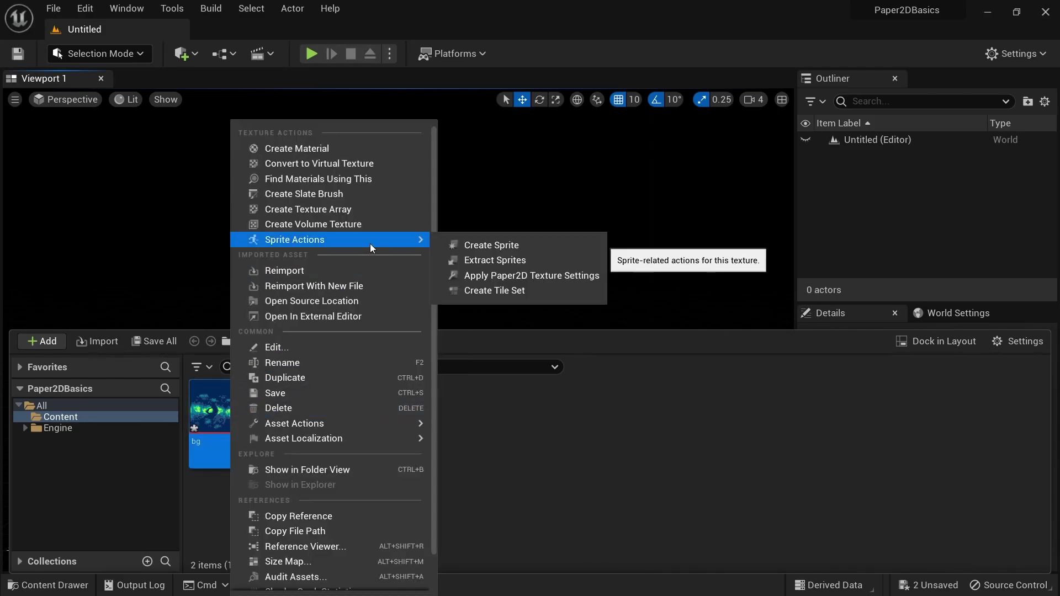
left_click(558, 279)
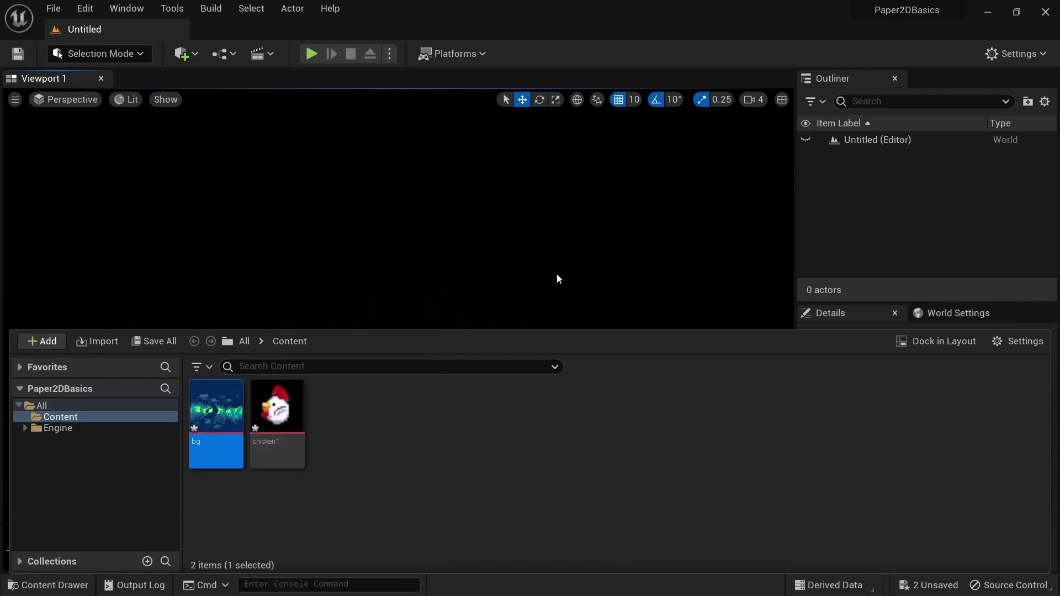
right_click(289, 410)
mouse_move(398, 241)
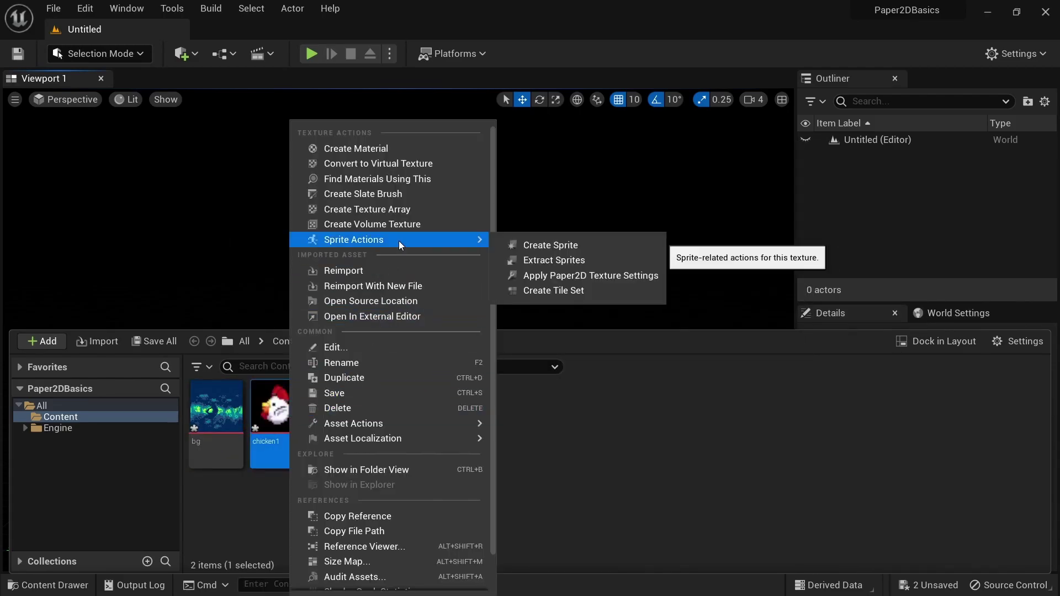
left_click(558, 274)
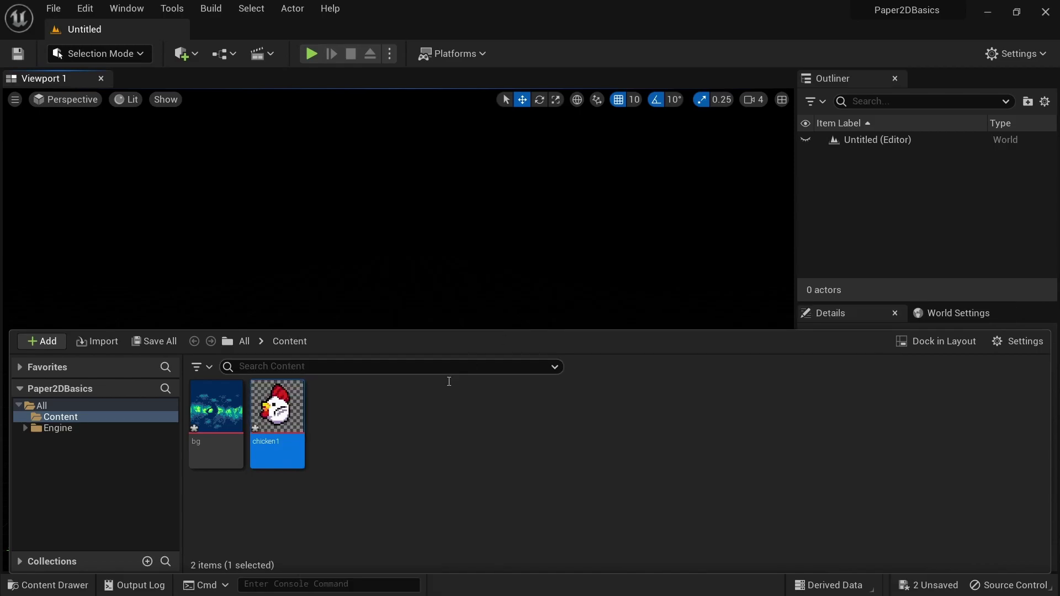
left_click(414, 420)
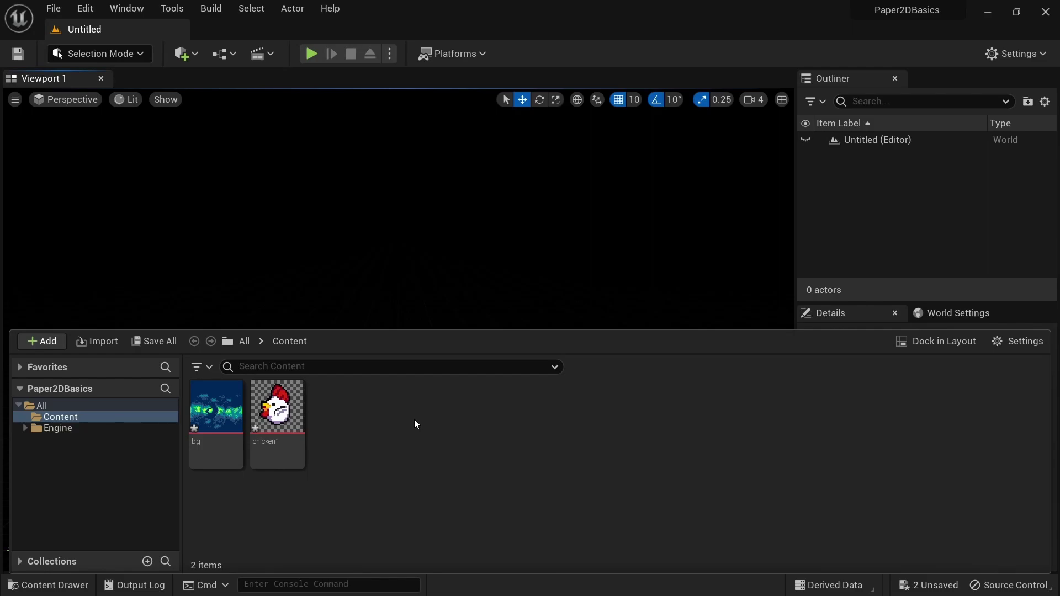
Open the chicken1 texture editor and zoom its preview to 1,426%.
double_click(287, 419)
scroll(393, 312, "up", 7)
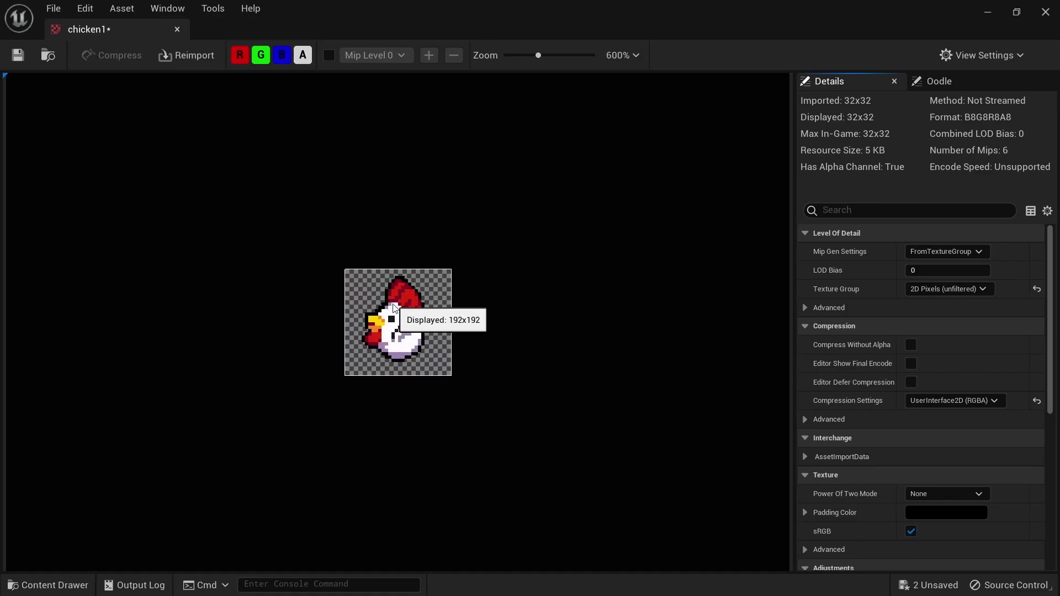
left_click_drag(547, 55, 577, 56)
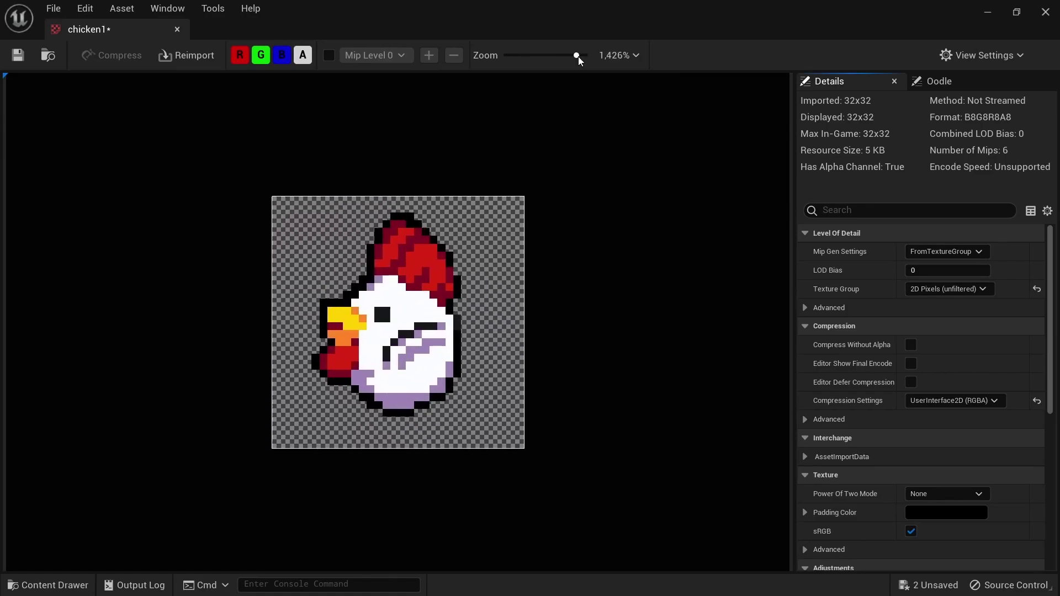
scroll(970, 328, "down", 8)
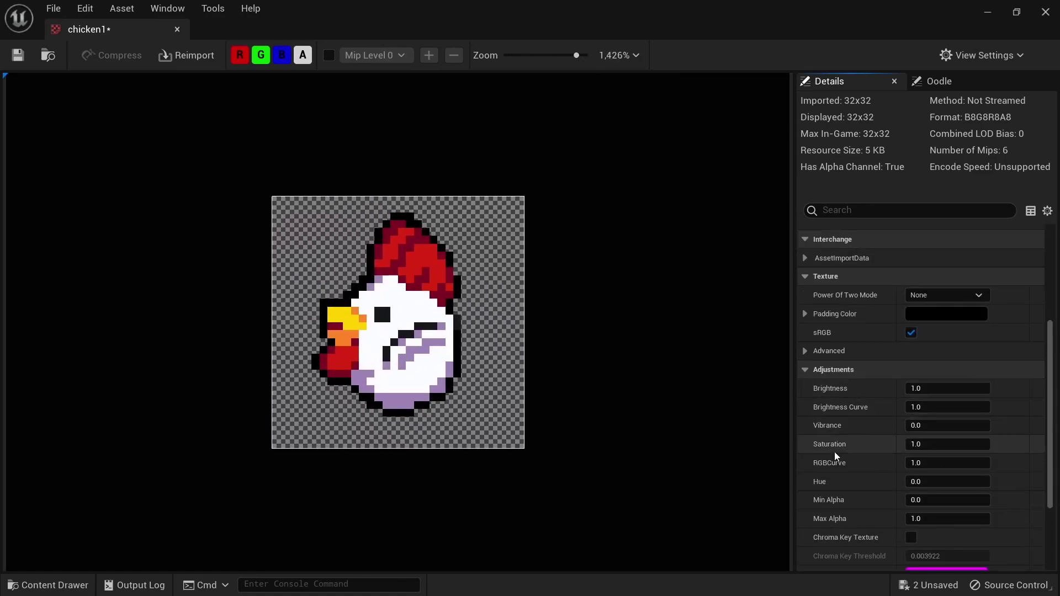
scroll(925, 492, "down", 3)
scroll(926, 491, "down", 1)
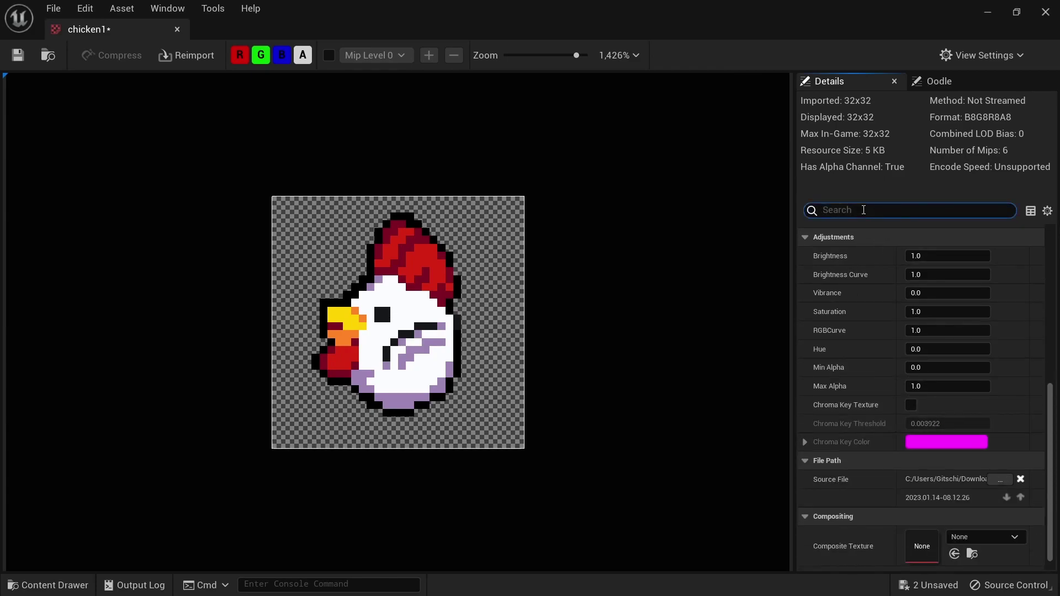
Search Details for 'filter' and set chicken1's texture filter to Nearest.
left_click(863, 210)
type("filter")
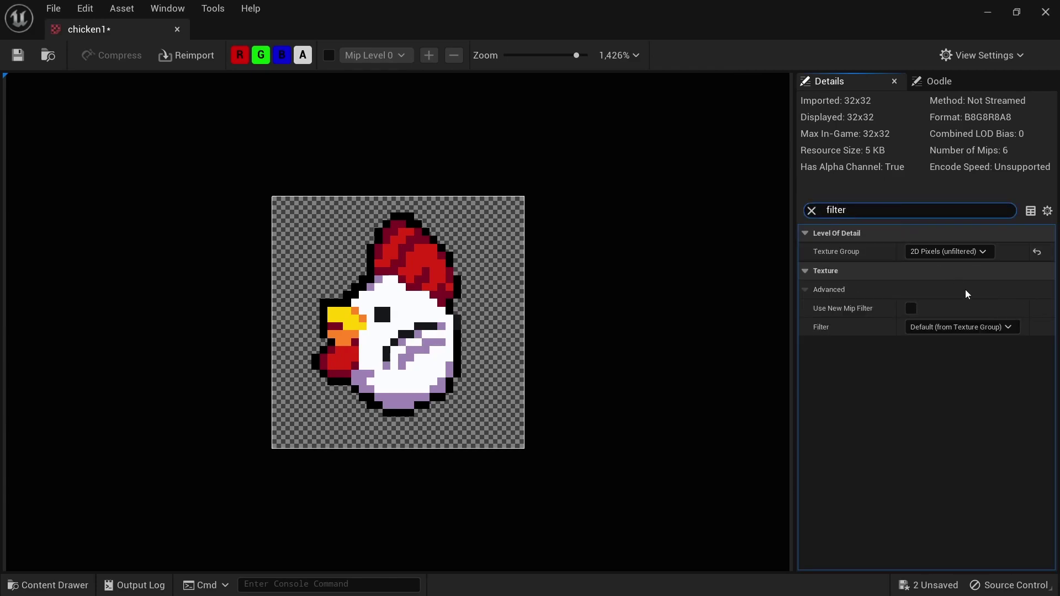
left_click(998, 327)
left_click(973, 350)
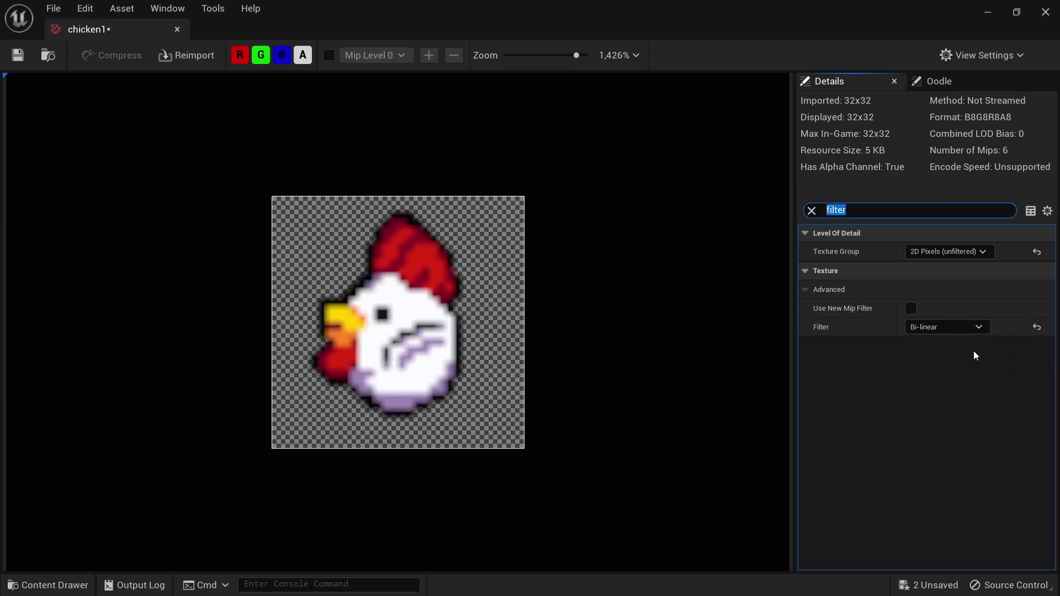
left_click(970, 324)
left_click(942, 365)
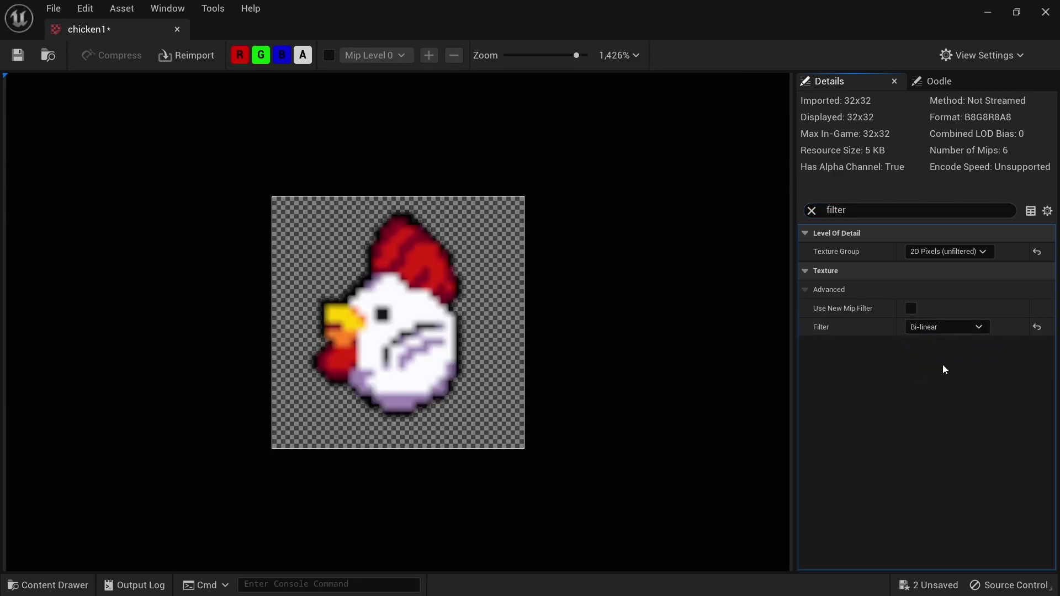
left_click(945, 332)
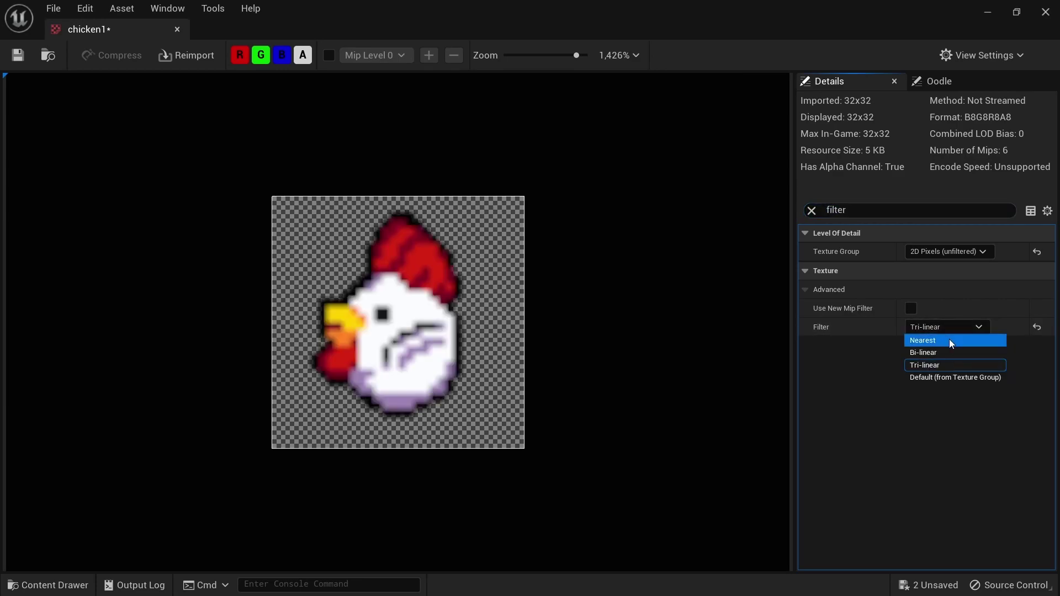
left_click(949, 339)
left_click(948, 329)
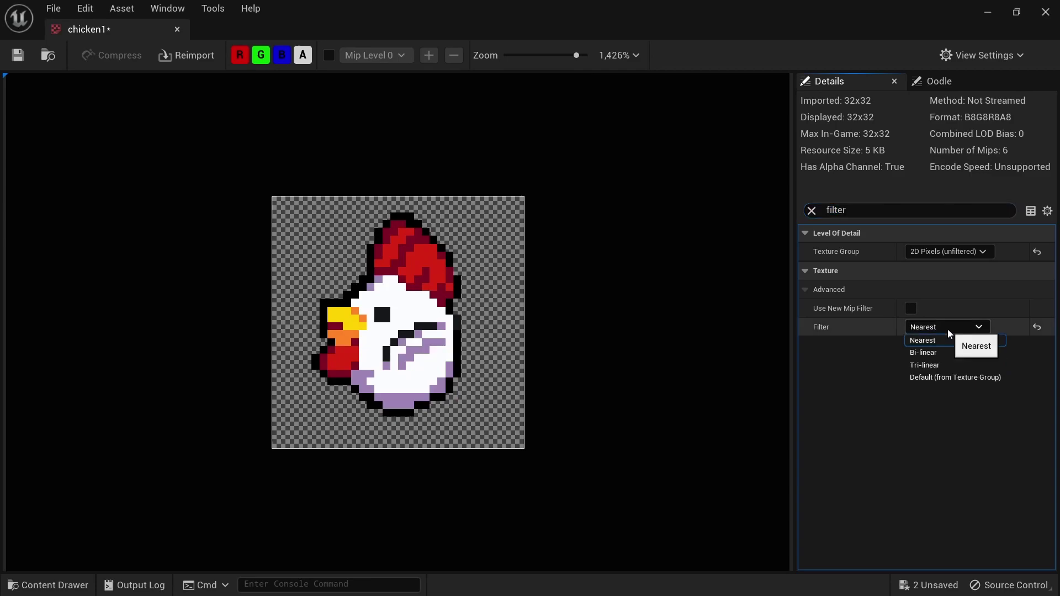
left_click(951, 378)
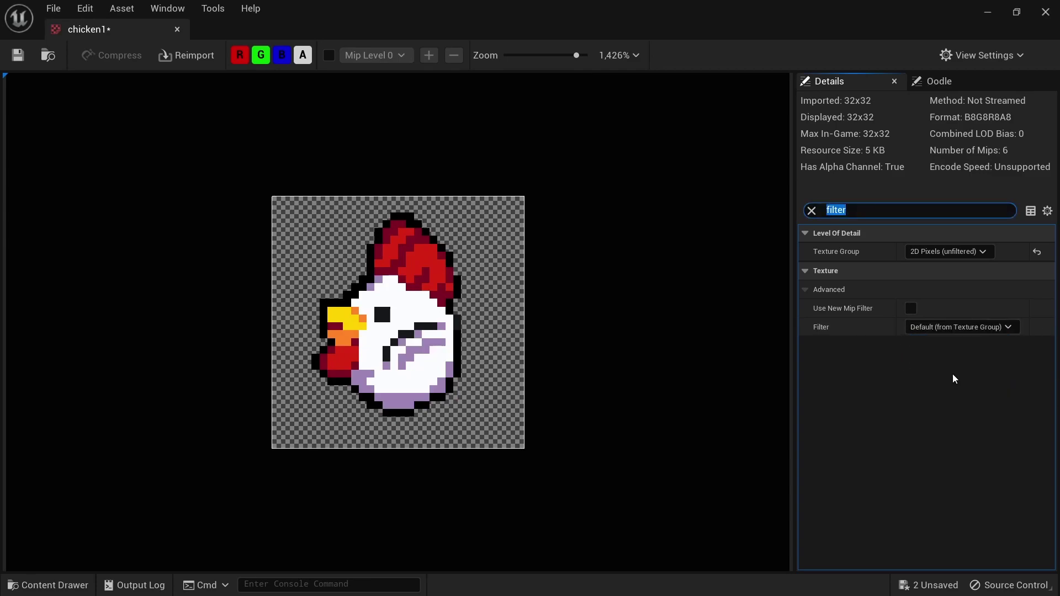
left_click(952, 329)
left_click(951, 338)
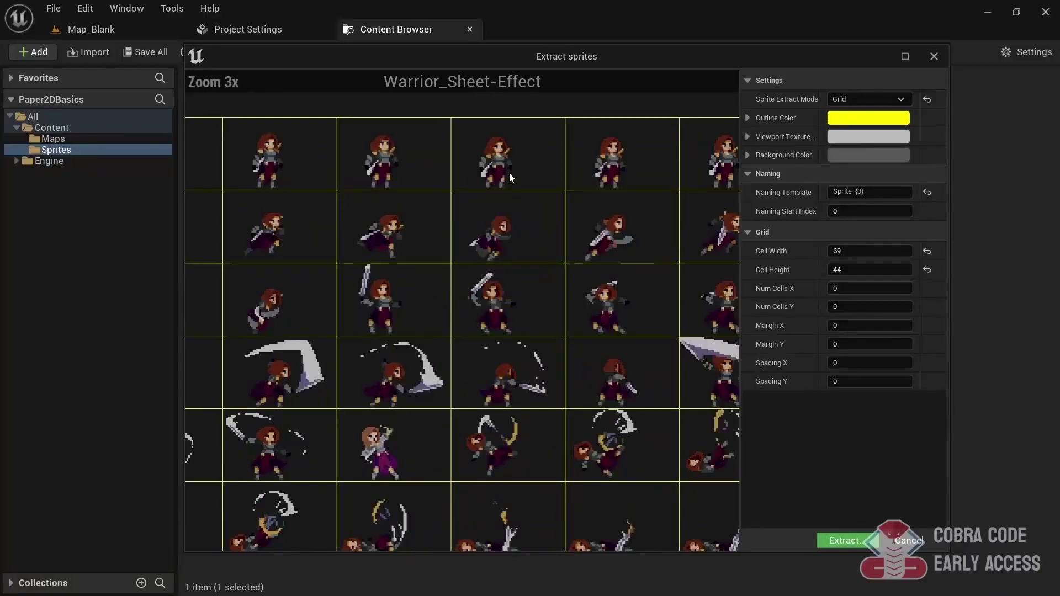
Scroll through the Patreon tiers and the Unreal Engine 2D cheat sheet promo.
scroll(509, 174, "up", 8)
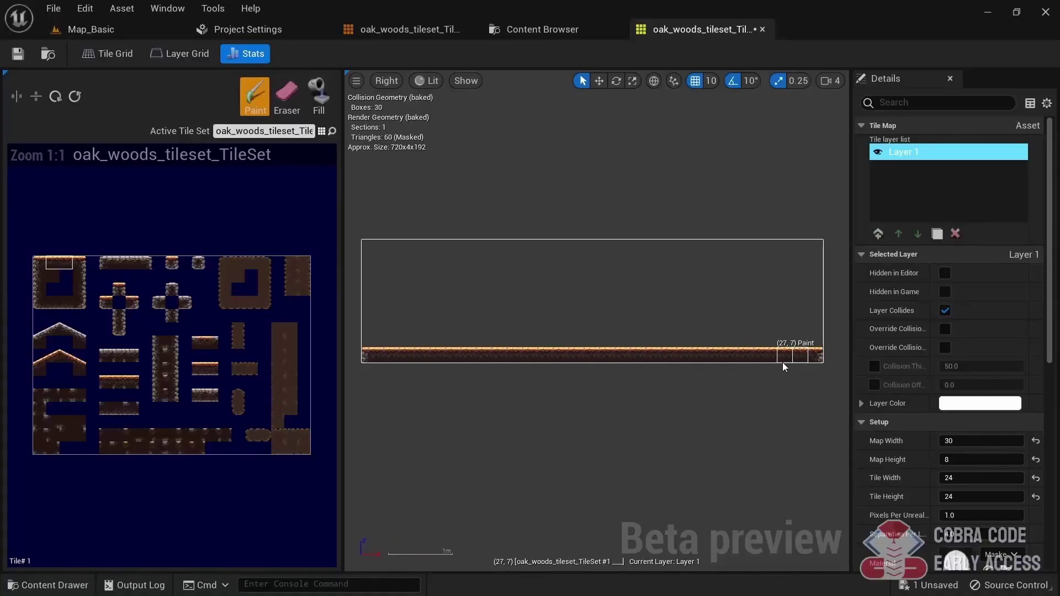
scroll(702, 334, "up", 2)
scroll(608, 364, "down", 2)
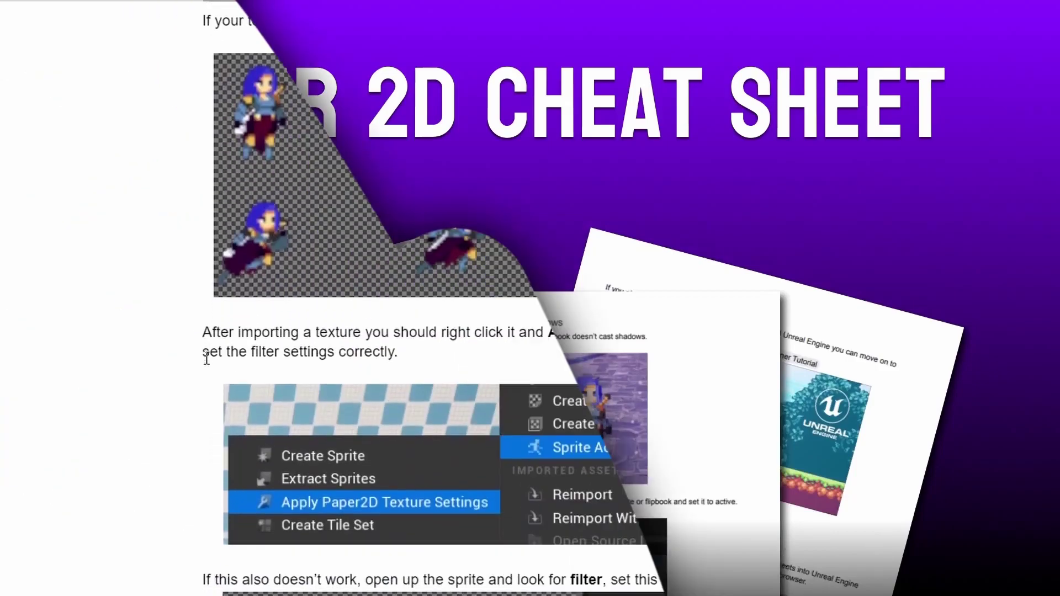
scroll(207, 359, "down", 15)
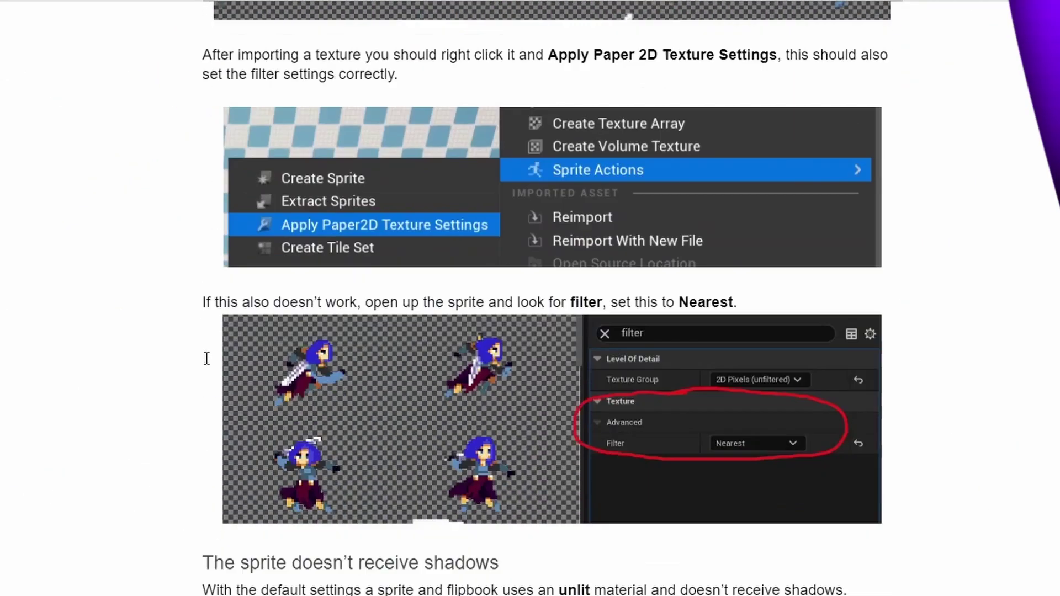
scroll(207, 359, "down", 15)
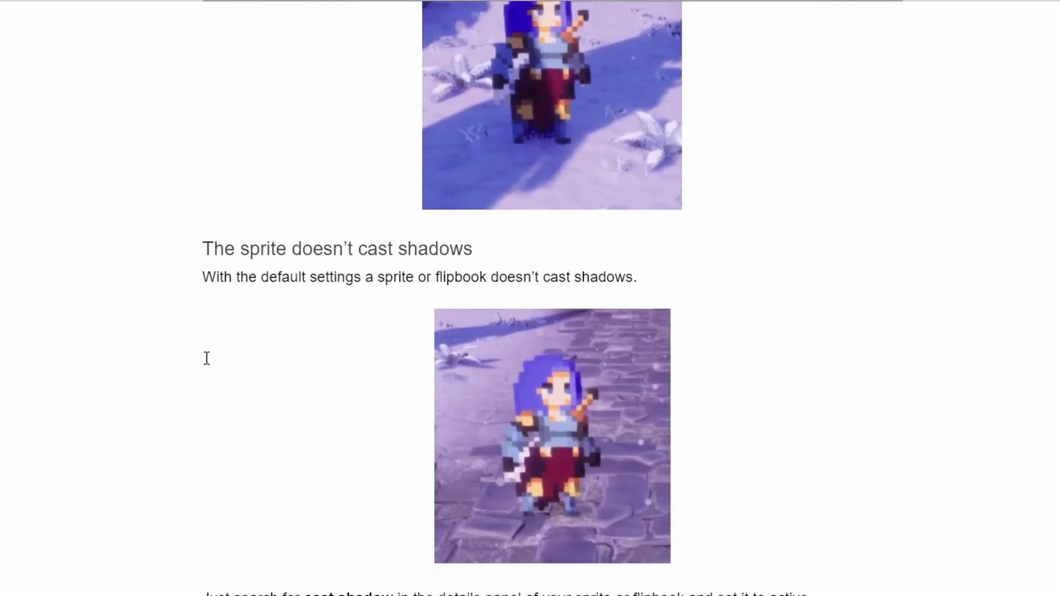
scroll(206, 359, "down", 15)
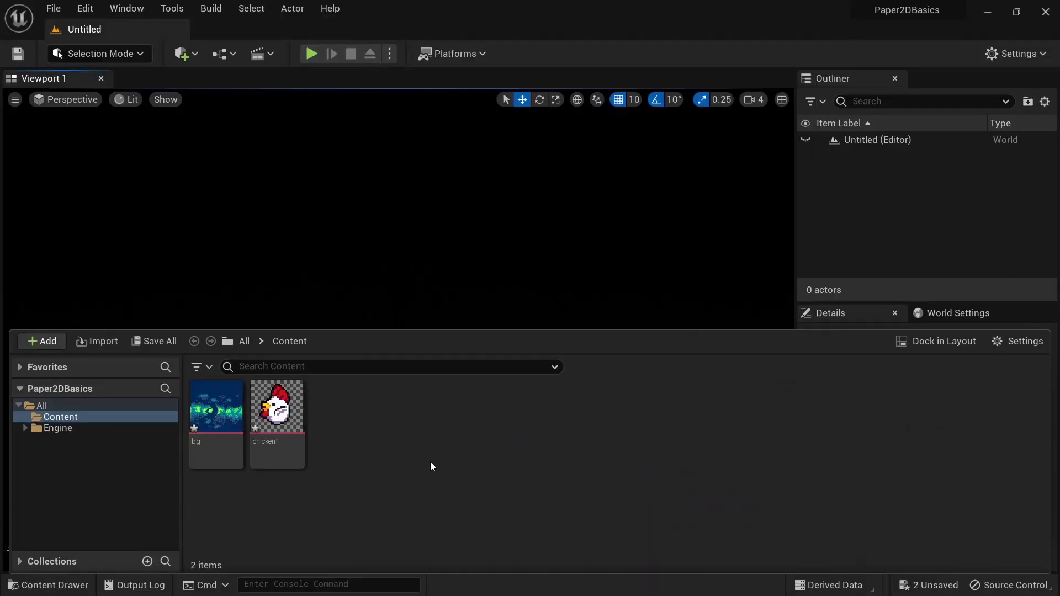
Create chicken1_Sprite and bg_Sprite from their textures via Sprite Actions > Create Sprite.
left_click(216, 411)
left_click_drag(216, 411, 330, 215)
left_click_drag(277, 408, 565, 269)
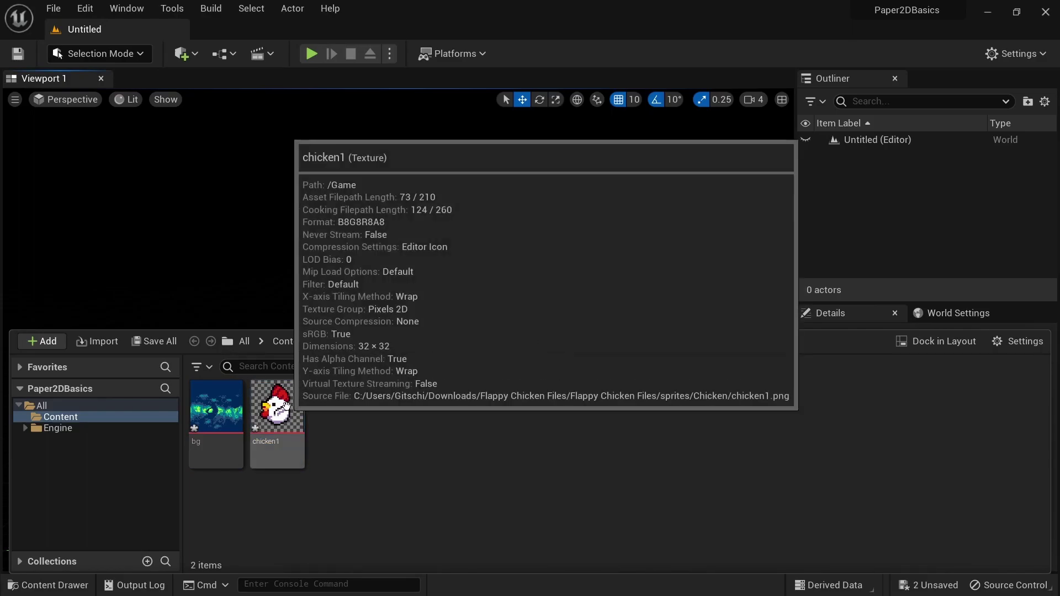
right_click(288, 411)
mouse_move(420, 241)
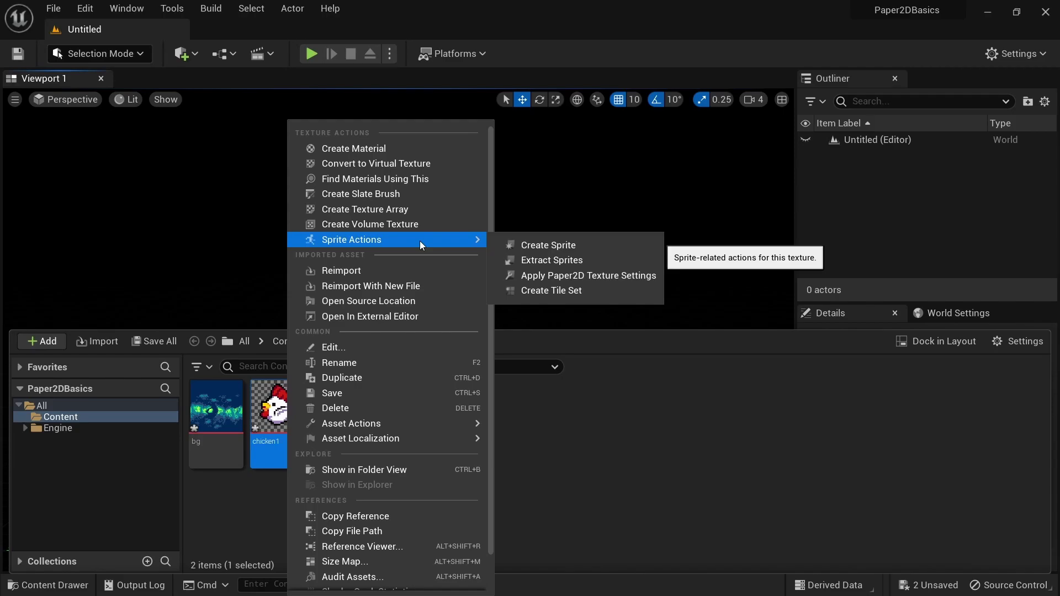
left_click(540, 244)
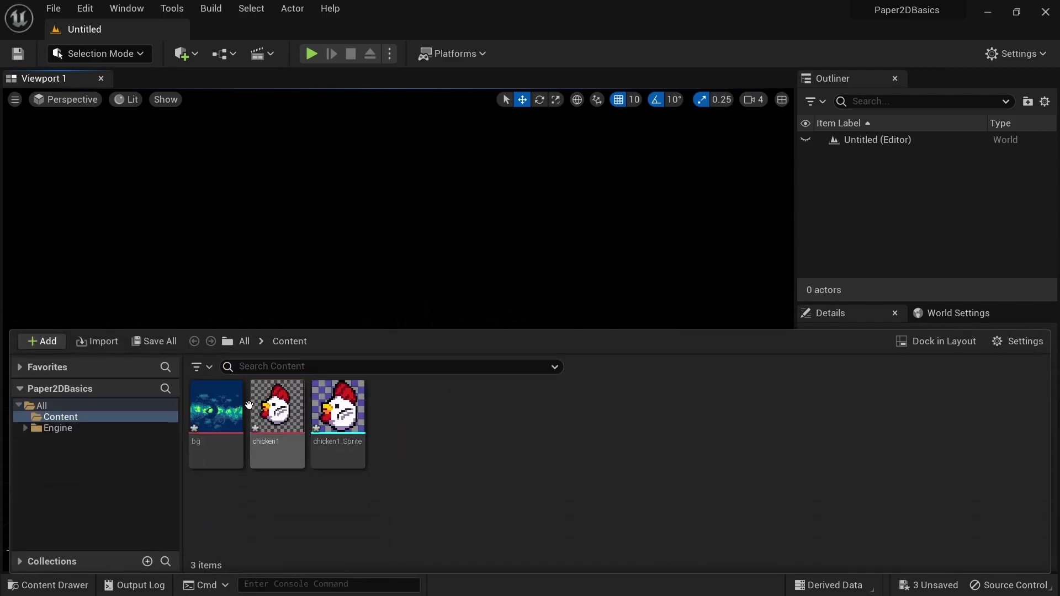
right_click(221, 409)
mouse_move(331, 238)
left_click(484, 246)
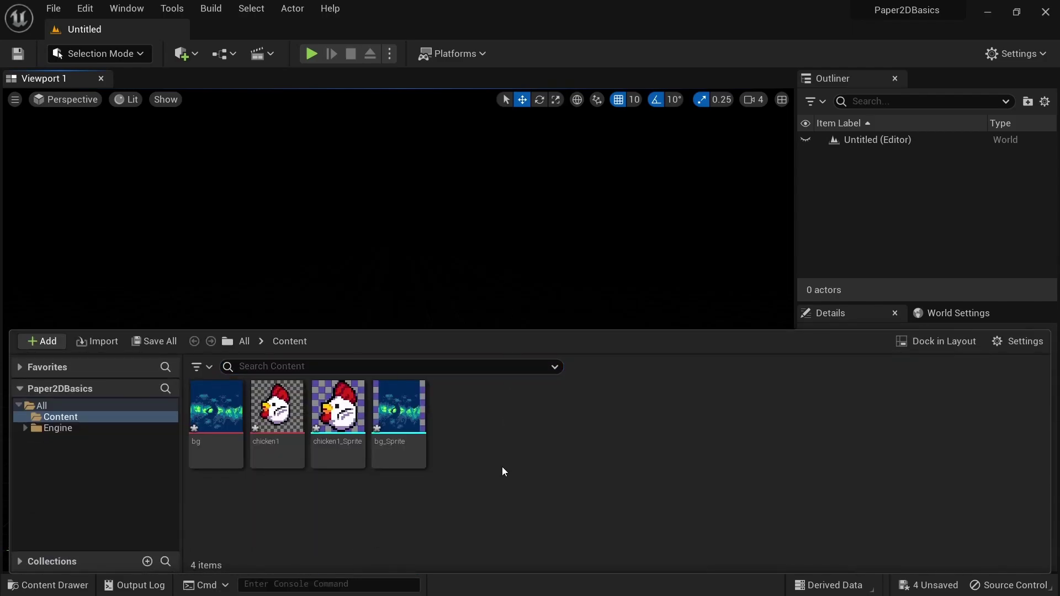
Place bg_Sprite in the level and chicken1_Sprite in front of it.
left_click(279, 425)
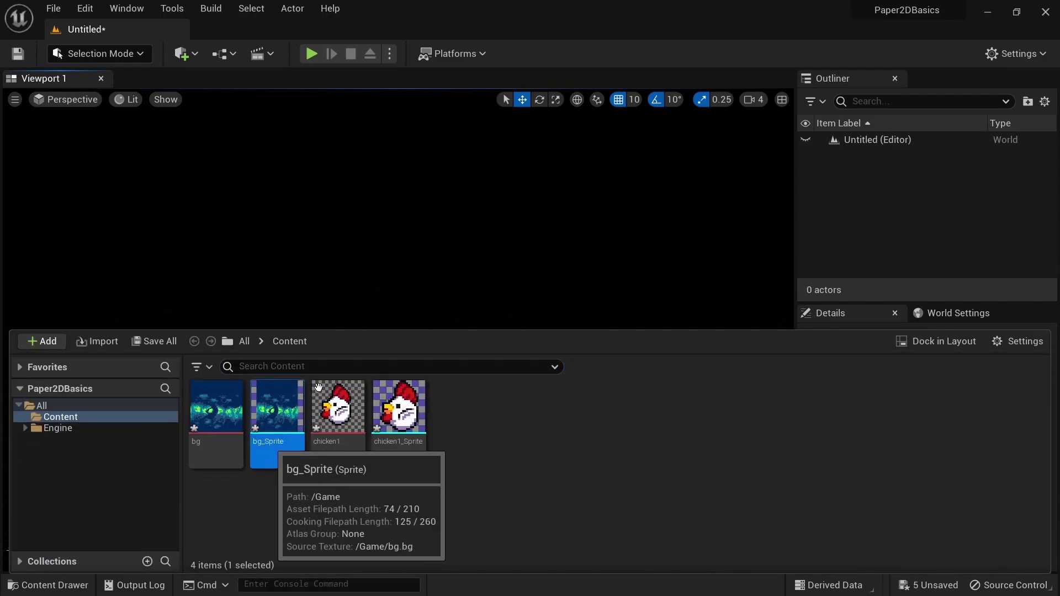
left_click_drag(278, 409, 398, 253)
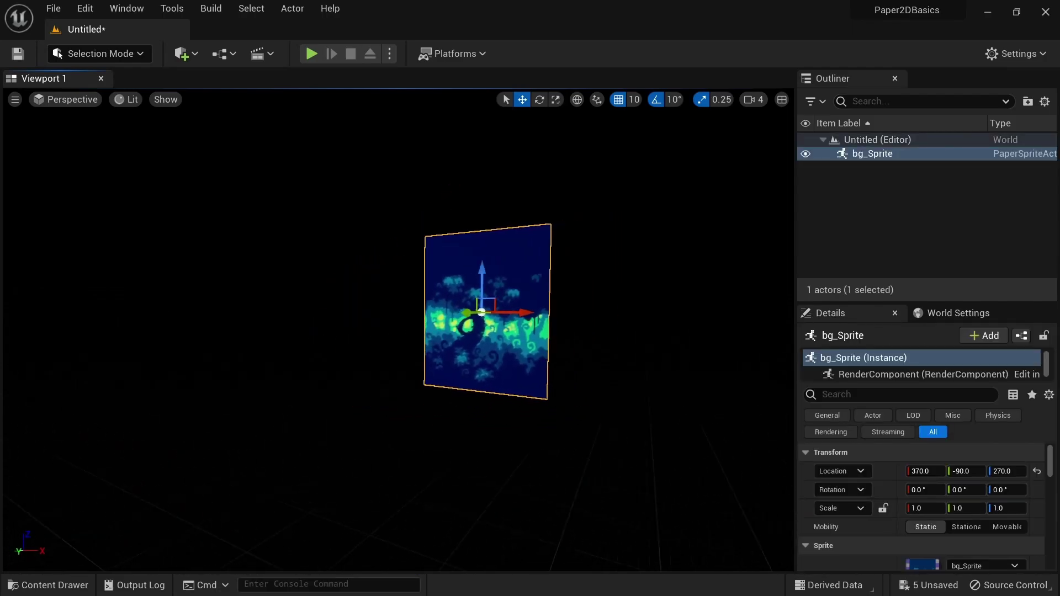
scroll(473, 319, "up", 5)
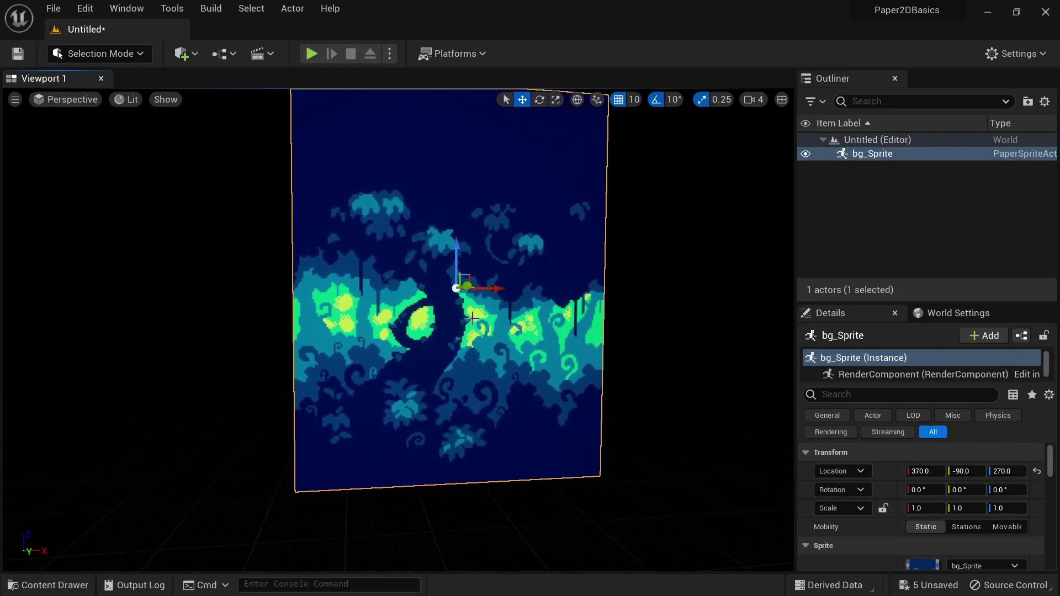
key("ctrl+space")
left_click_drag(398, 442, 383, 309)
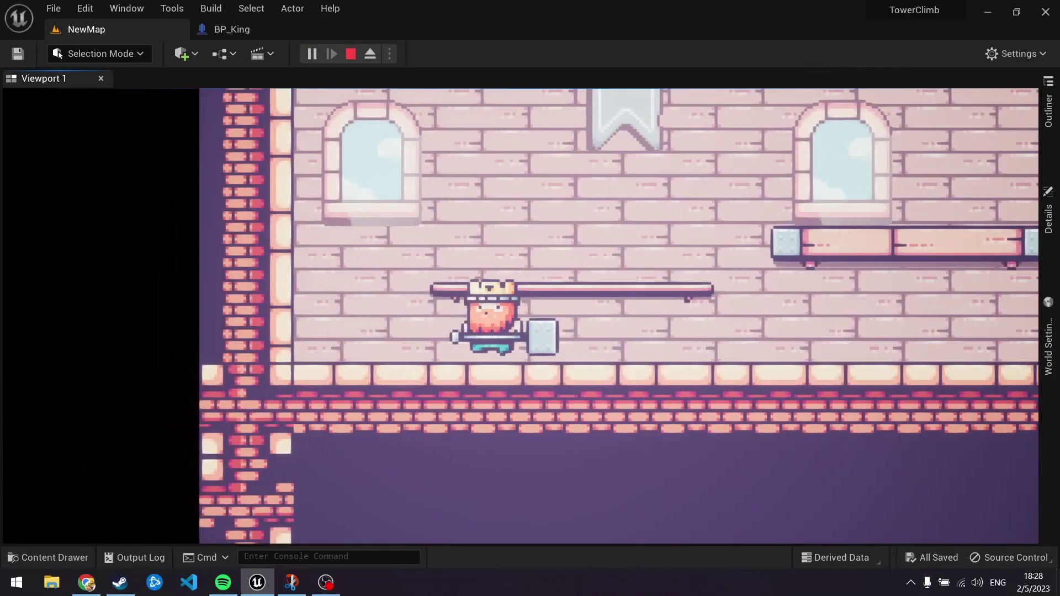
key("space")
key("space")
key("space")
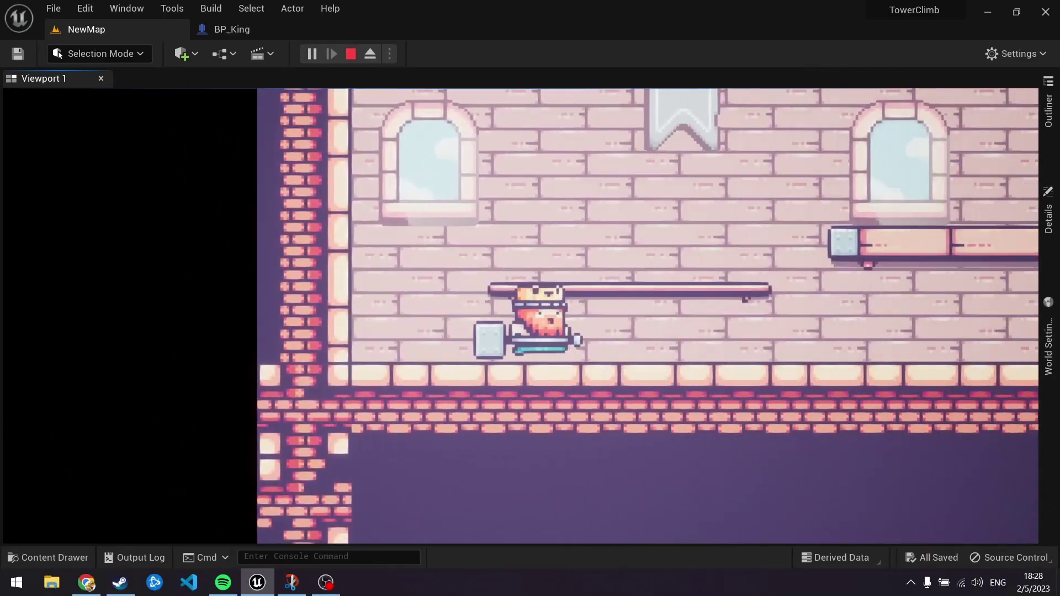
key("a")
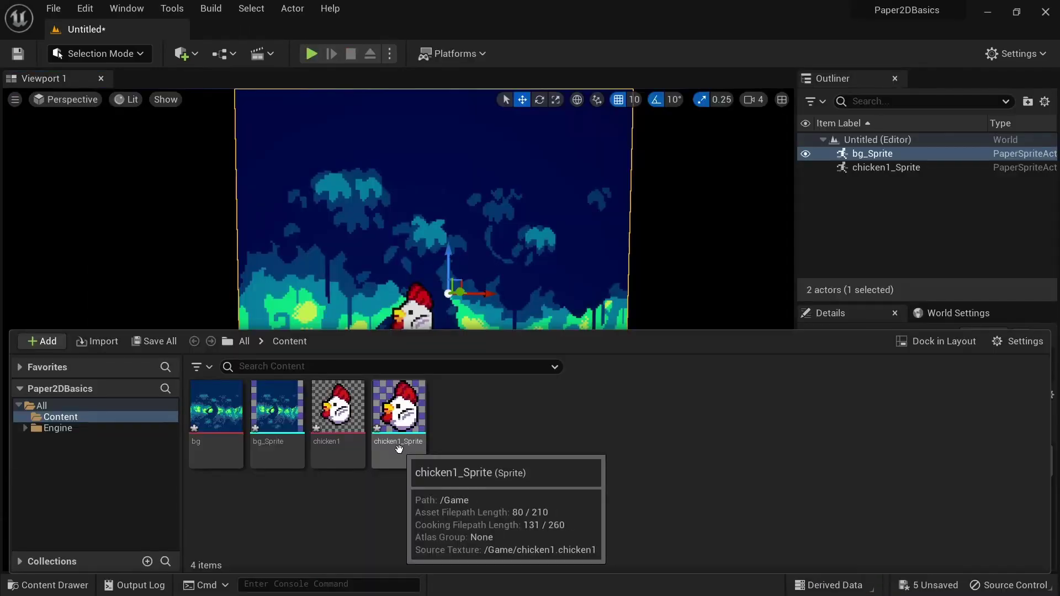
Open chicken1_Sprite, try a different Pixels per unit, then undo back to 1.0.
double_click(399, 448)
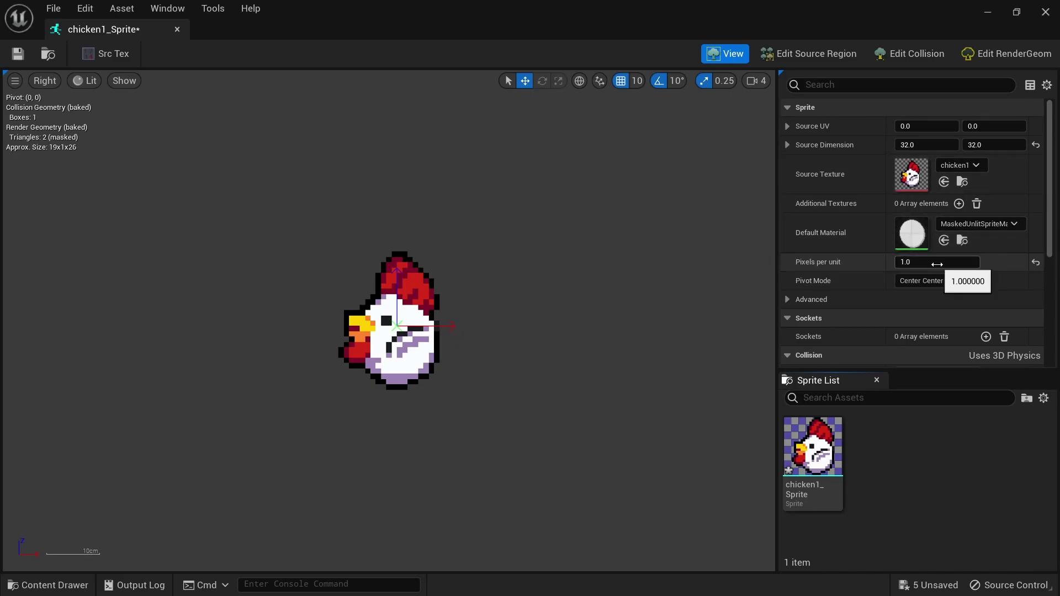
left_click_drag(937, 265, 906, 261)
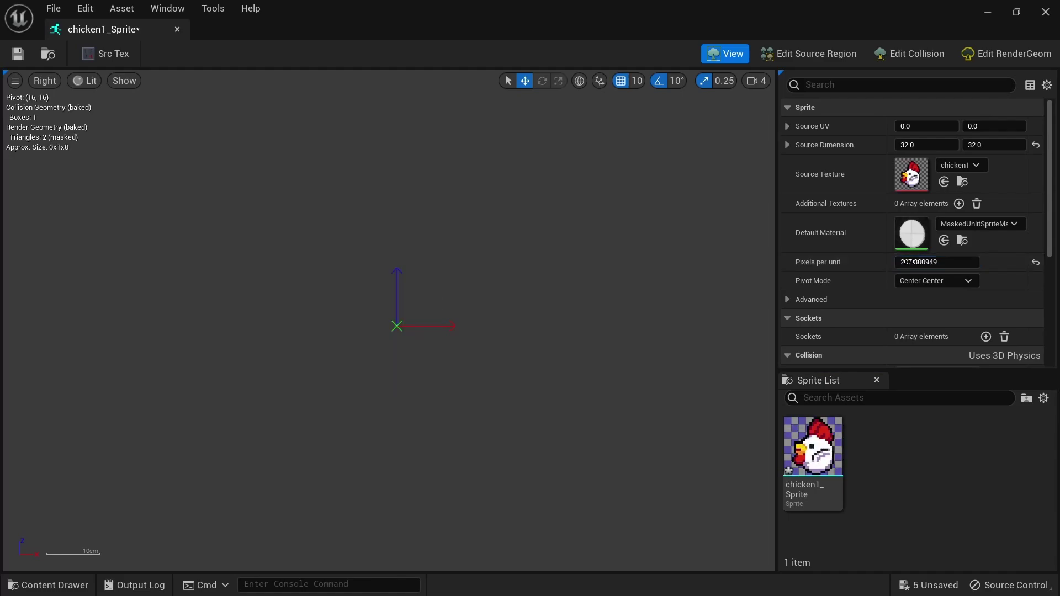
key("ctrl+z")
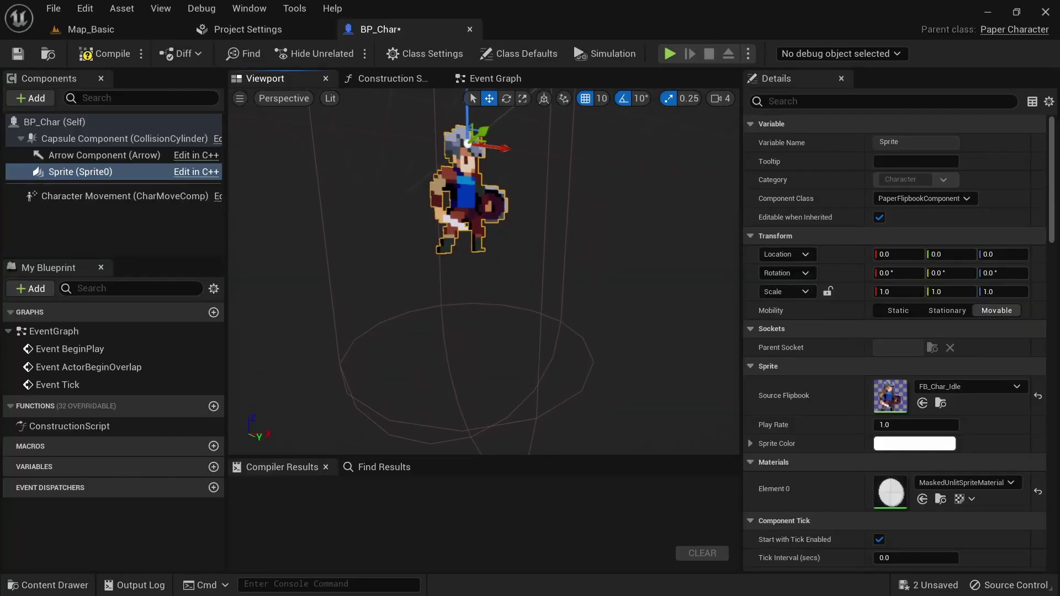
Look over the Map_Basic example with the enlarged BP_Char, then return to the chicken's Pixels per unit field.
scroll(486, 265, "up", 5)
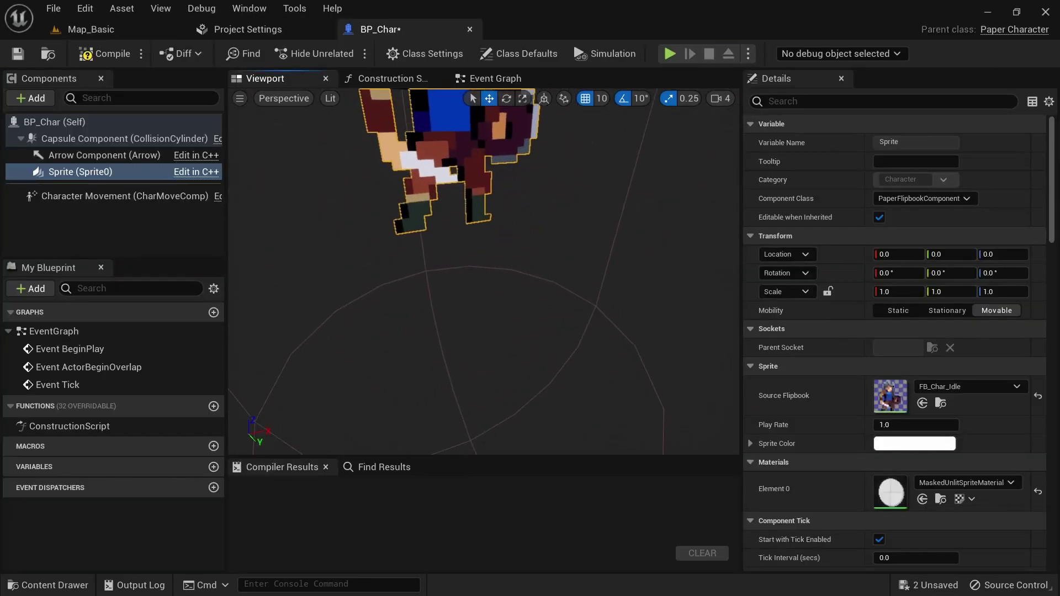
scroll(486, 265, "down", 4)
scroll(480, 254, "up", 1)
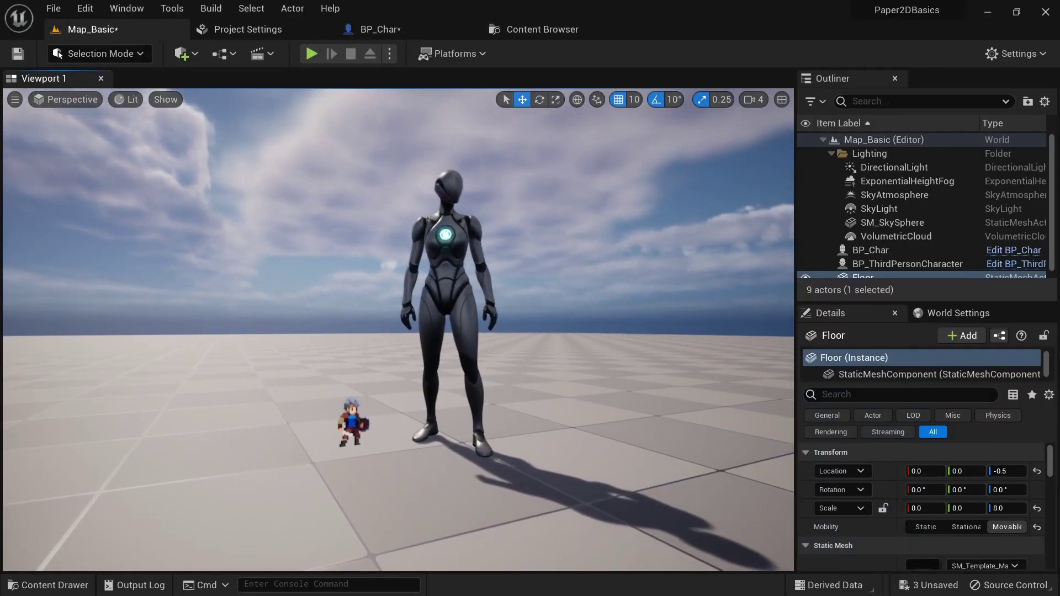
scroll(397, 332, "up", 2)
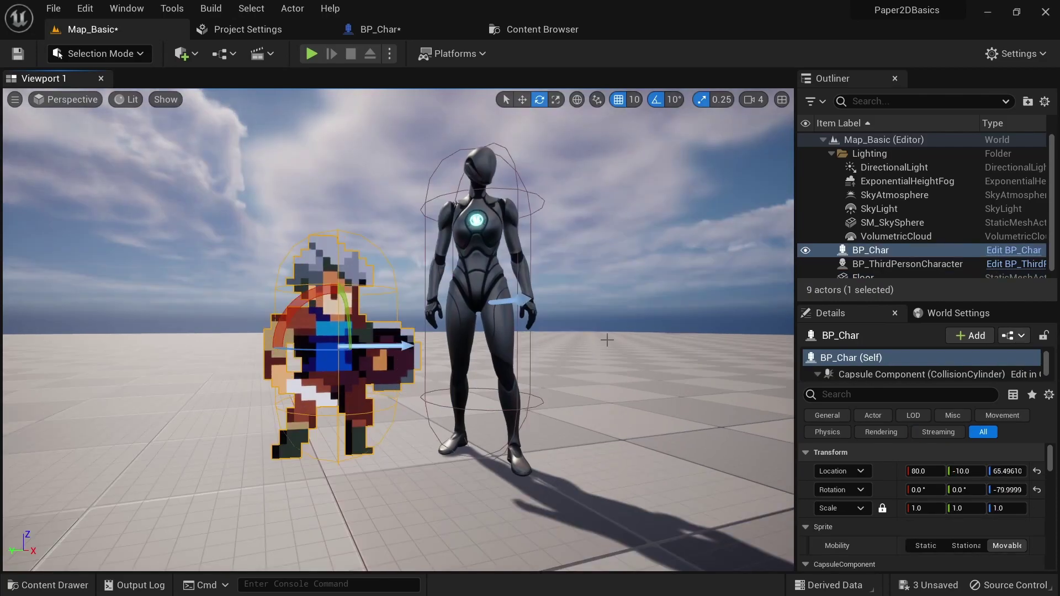
left_click(530, 307)
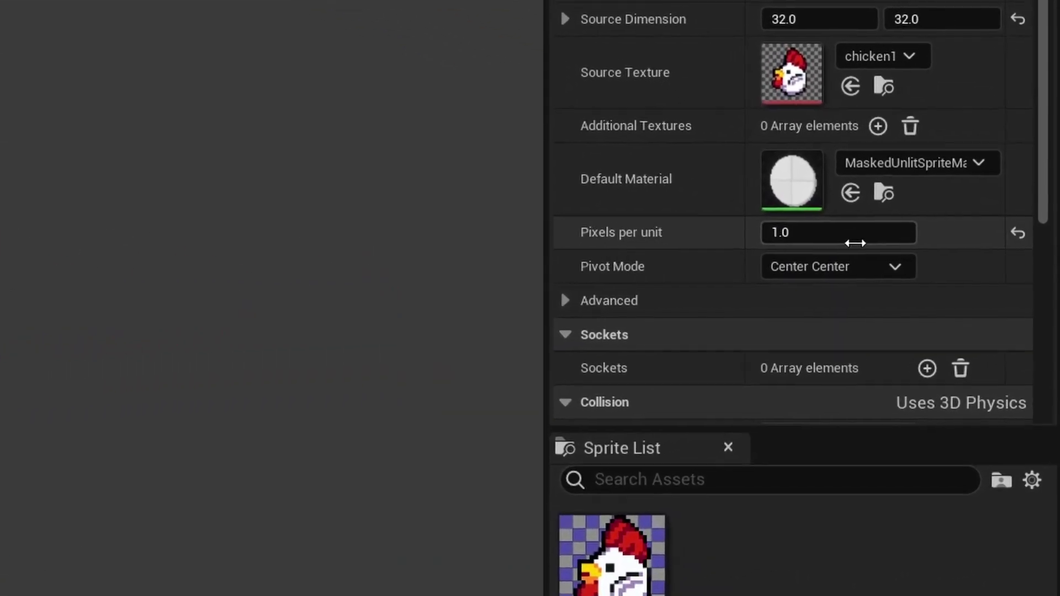
left_click(855, 242)
Set chicken1_Sprite's Pixels per unit to 0.25 and slide bg_Sprite behind the chicken in the level.
type("0")
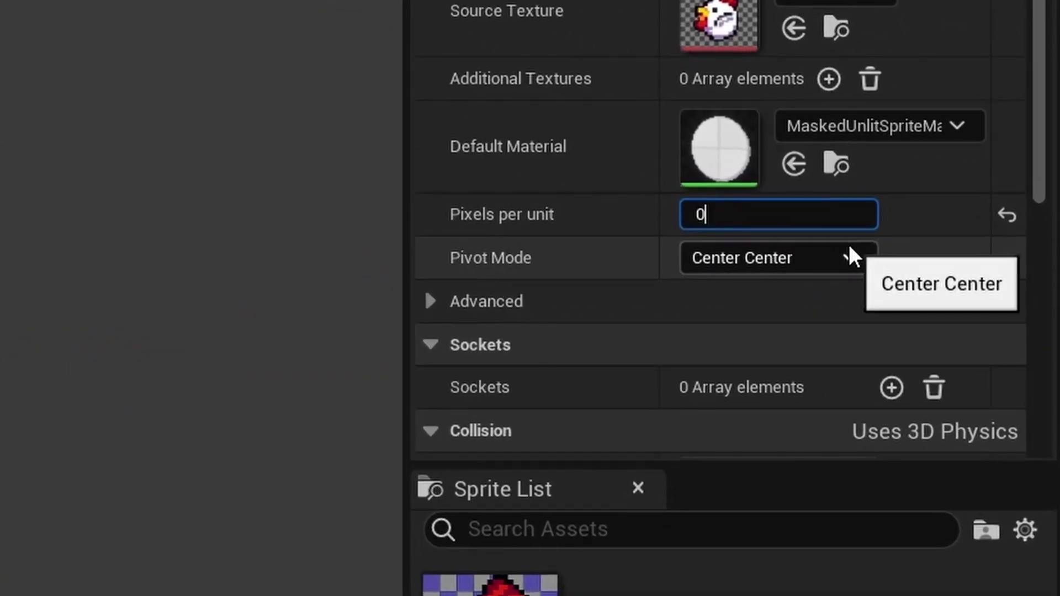
type(".25")
key("Return")
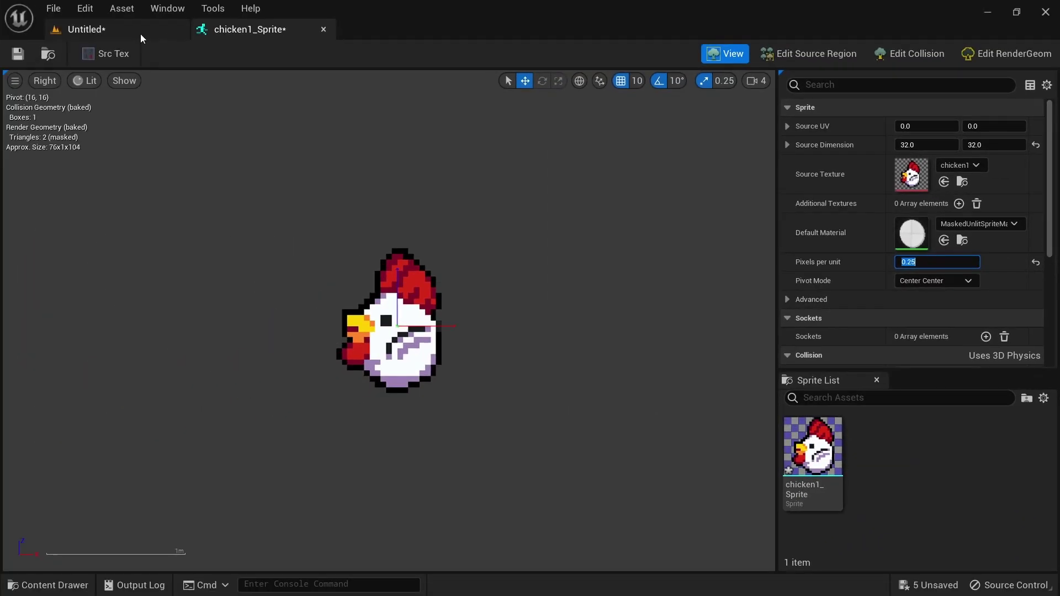
left_click(140, 35)
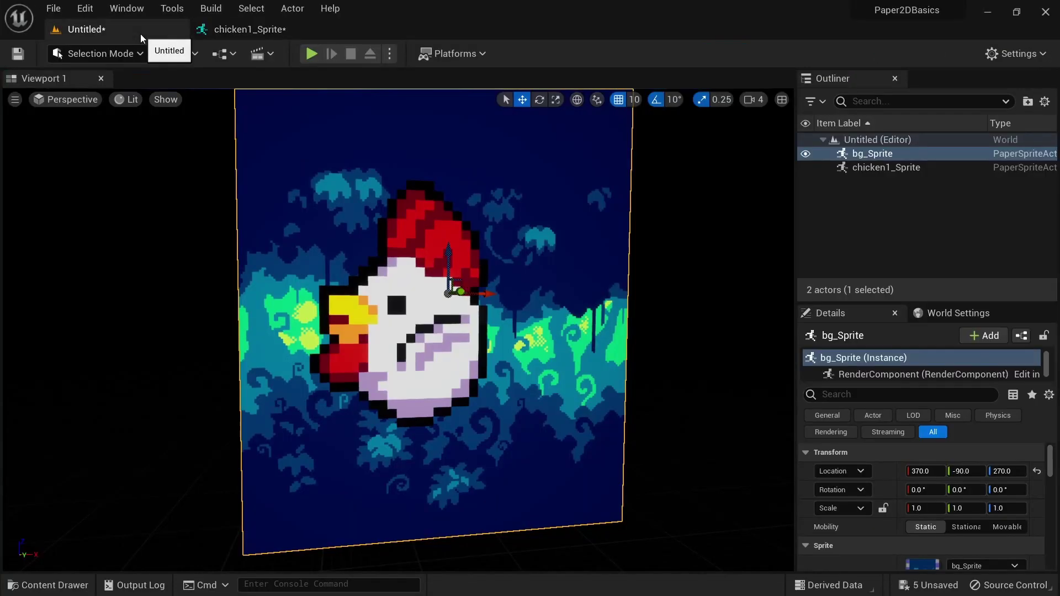
left_click_drag(494, 297, 416, 319)
Set the chicken1_Sprite pivot to Bottom Center.
left_click(435, 303)
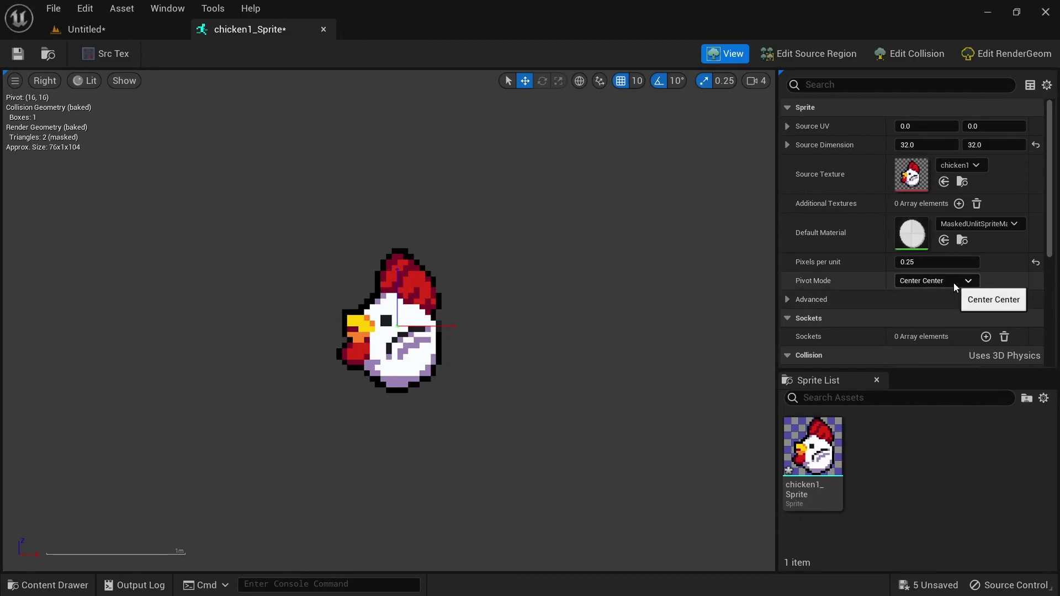
left_click(953, 283)
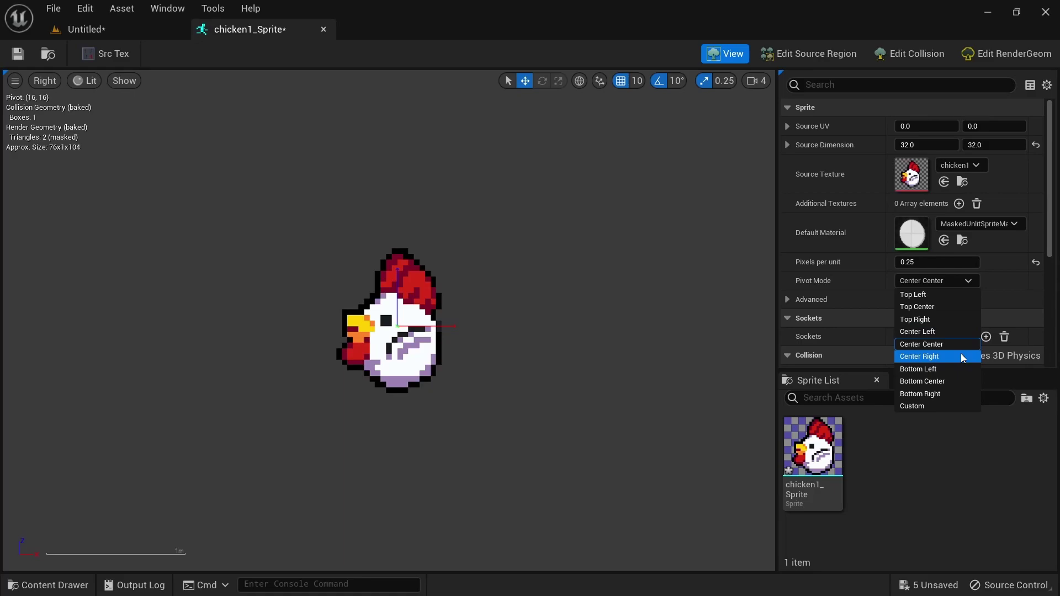
left_click(947, 380)
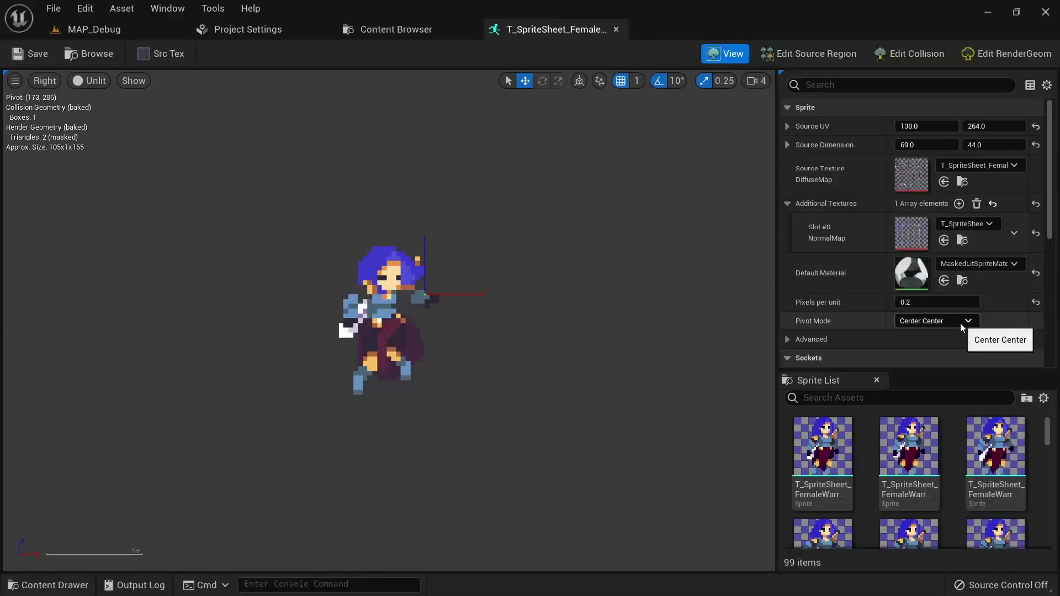
Switch the warrior sprite to a Custom pivot and adjust the Custom Pivot Point X and Y values.
left_click(961, 322)
left_click(932, 442)
left_click_drag(952, 339, 946, 340)
left_click_drag(978, 339, 986, 339)
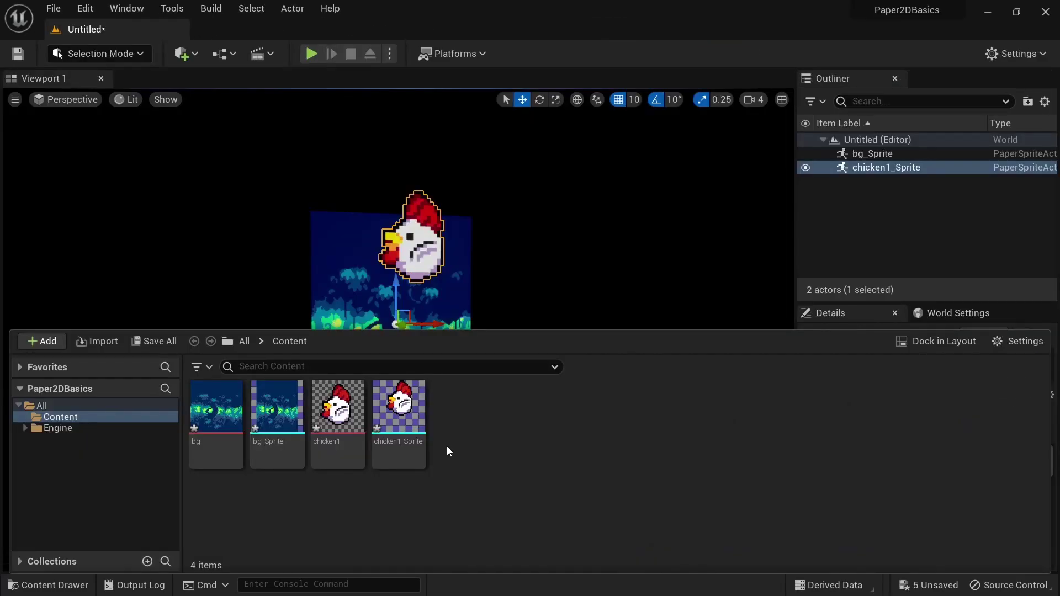
Select chicken1_Sprite and bg_Sprite and open them together with Bulk Edit via Property Matrix.
left_click(404, 443)
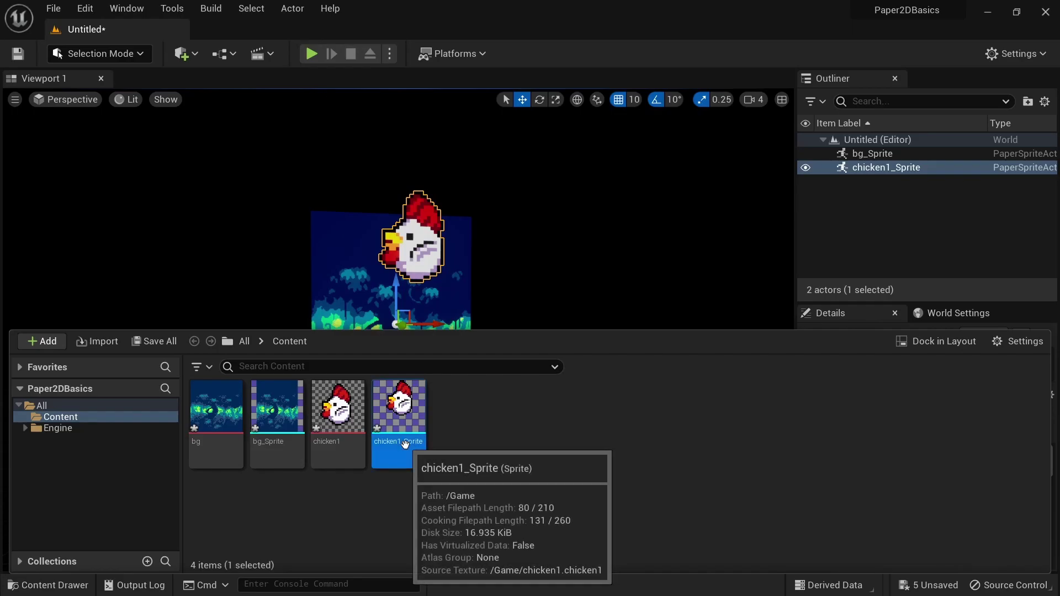
left_click(277, 464, "ctrl")
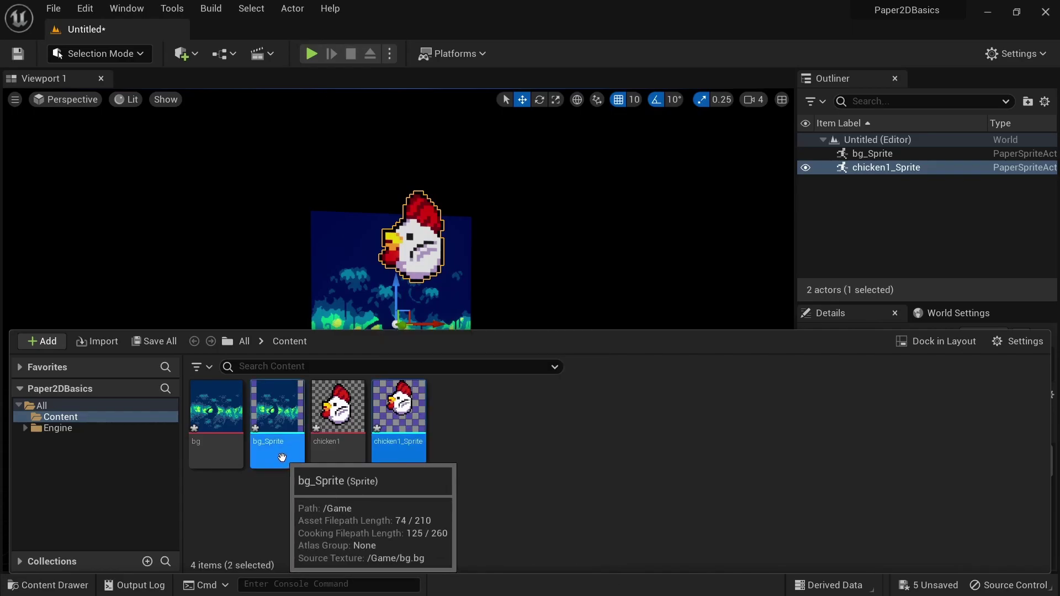
right_click(283, 459)
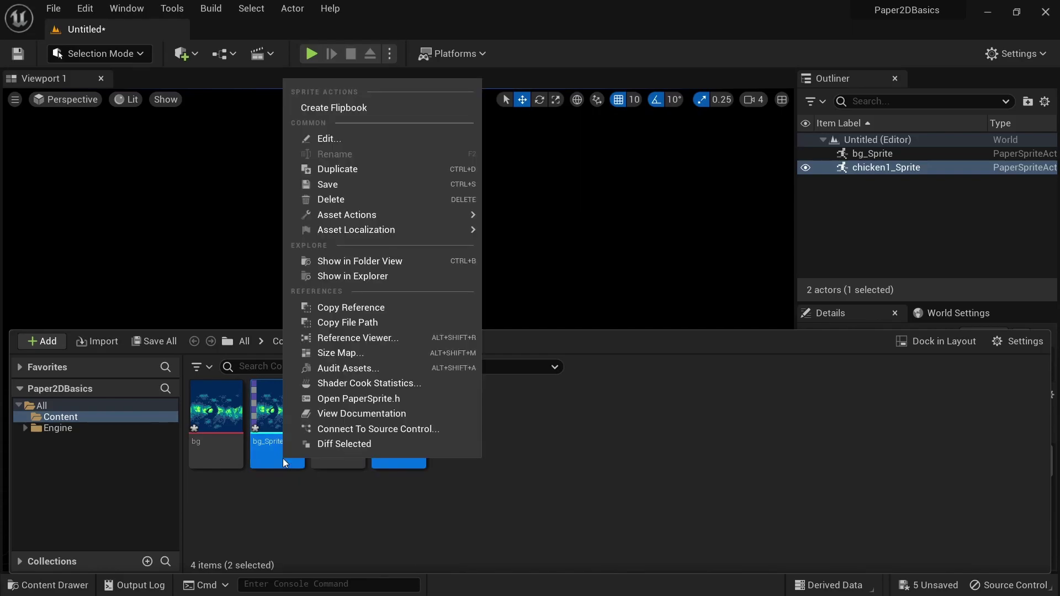
mouse_move(406, 219)
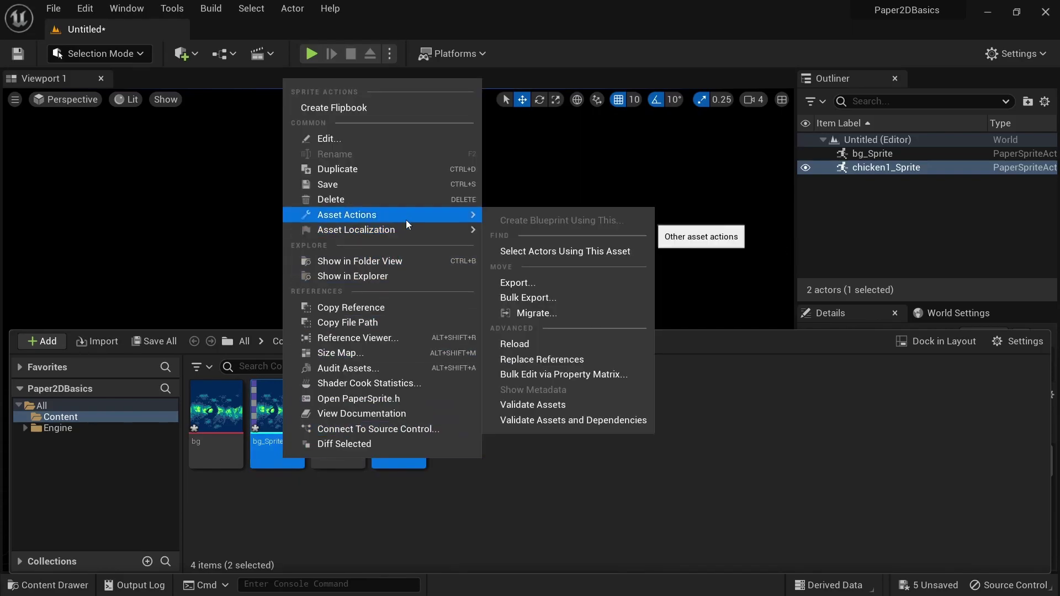
left_click(627, 376)
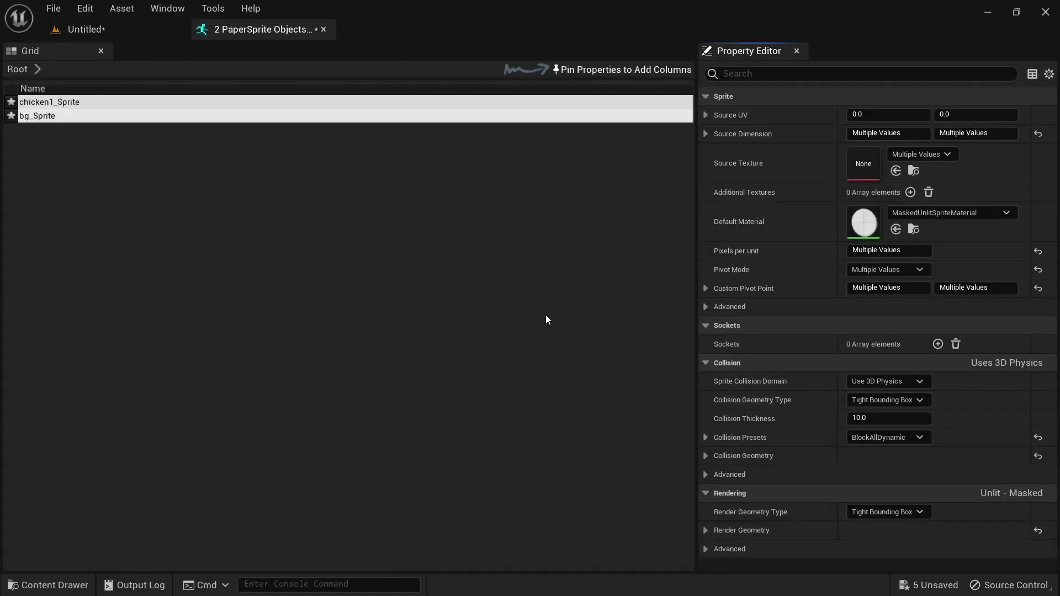
Give chicken1_Sprite and bg_Sprite a shared Pixels per unit of 0.25 in the Property Matrix.
double_click(910, 252)
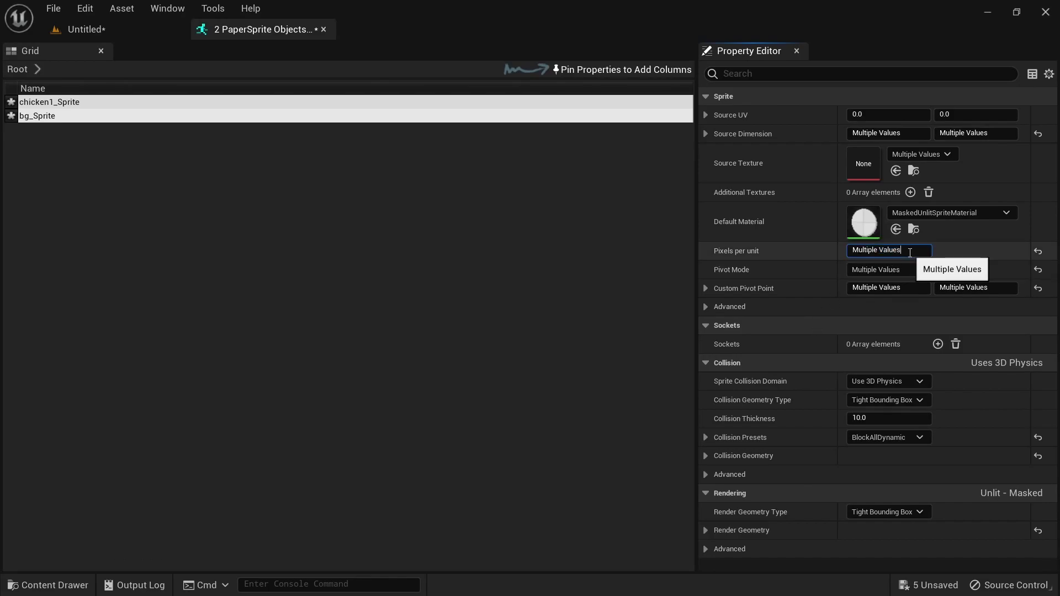
left_click_drag(915, 253, 849, 250)
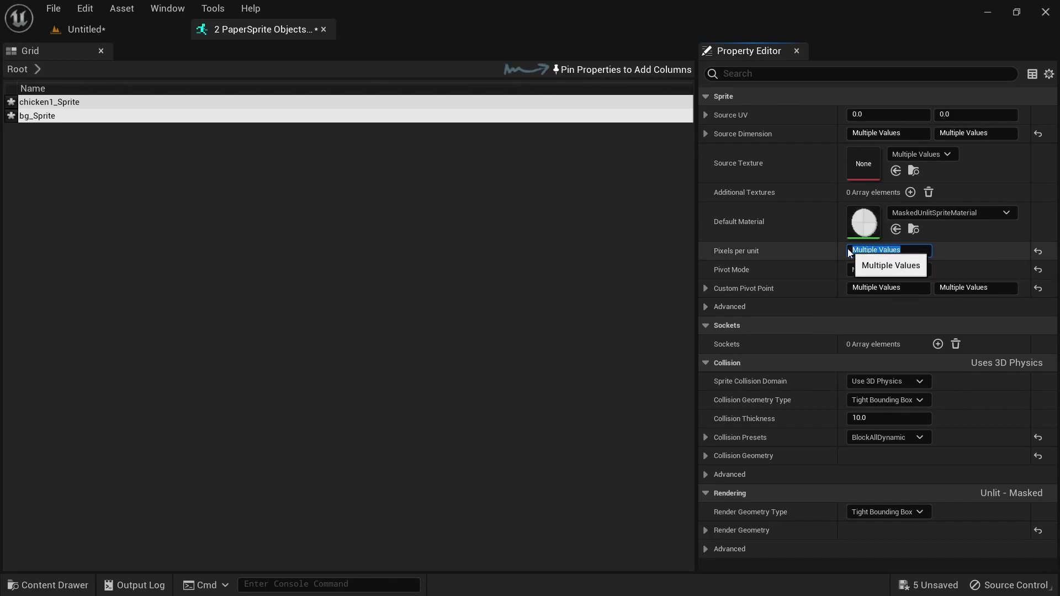
key("Return")
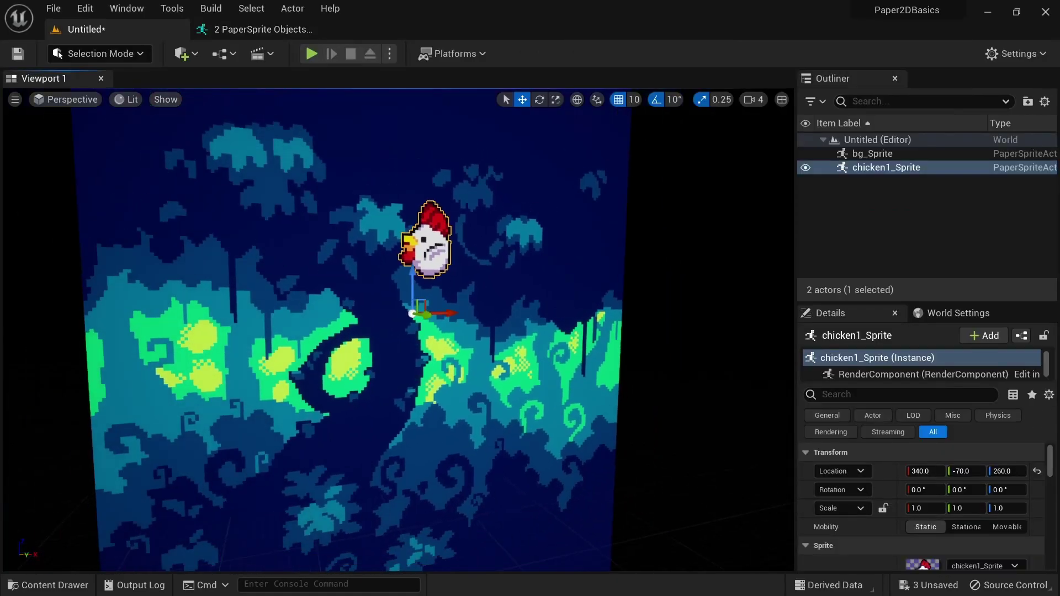
right_click_drag(397, 331, 359, 332)
Frame the chicken sprite with F and clear the viewport selection.
key("f")
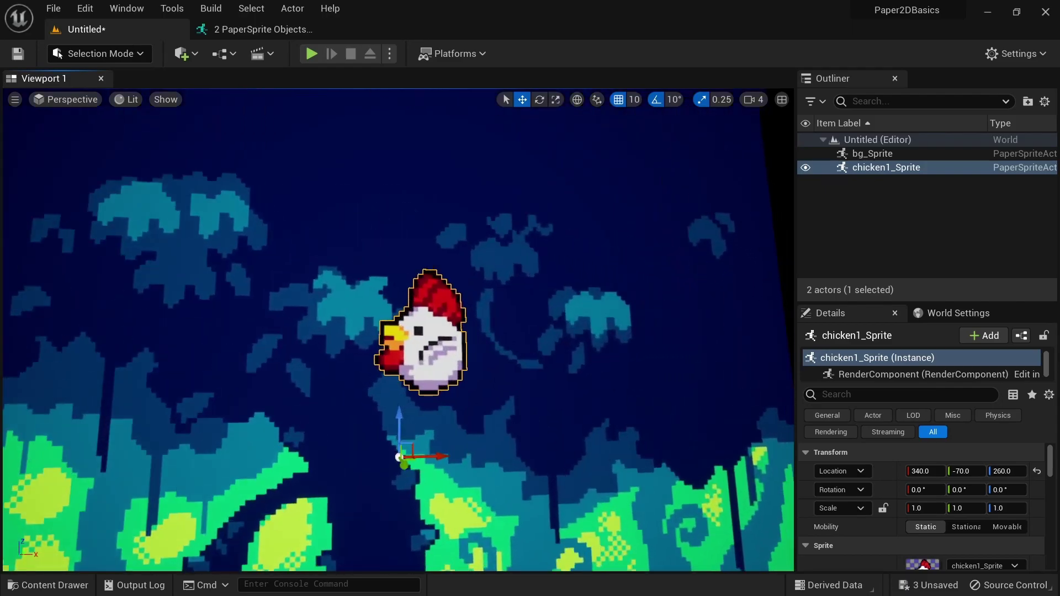
scroll(517, 254, "down", 5)
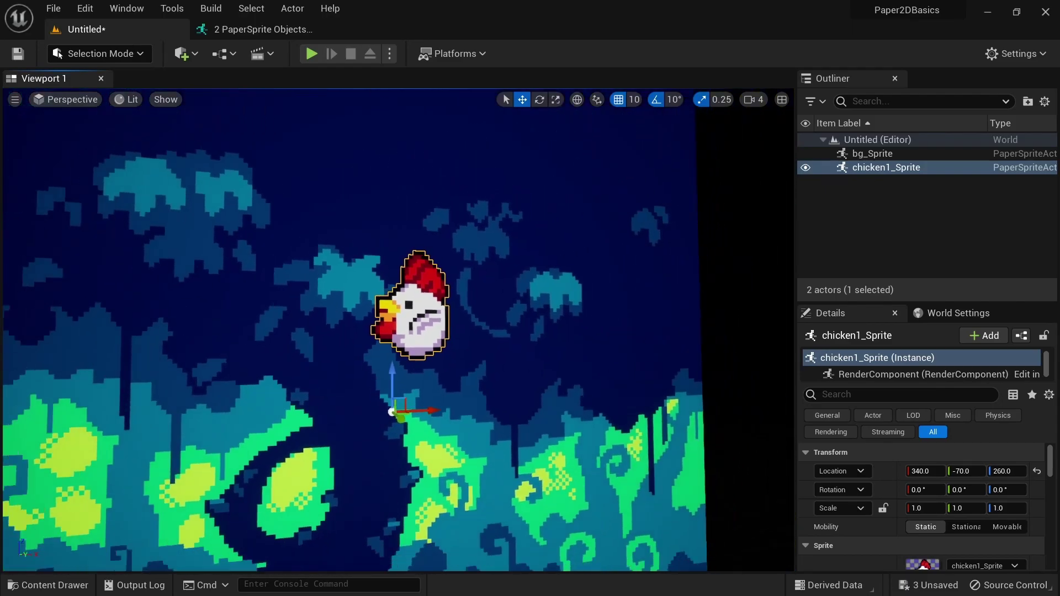
left_click(517, 254)
key("Escape")
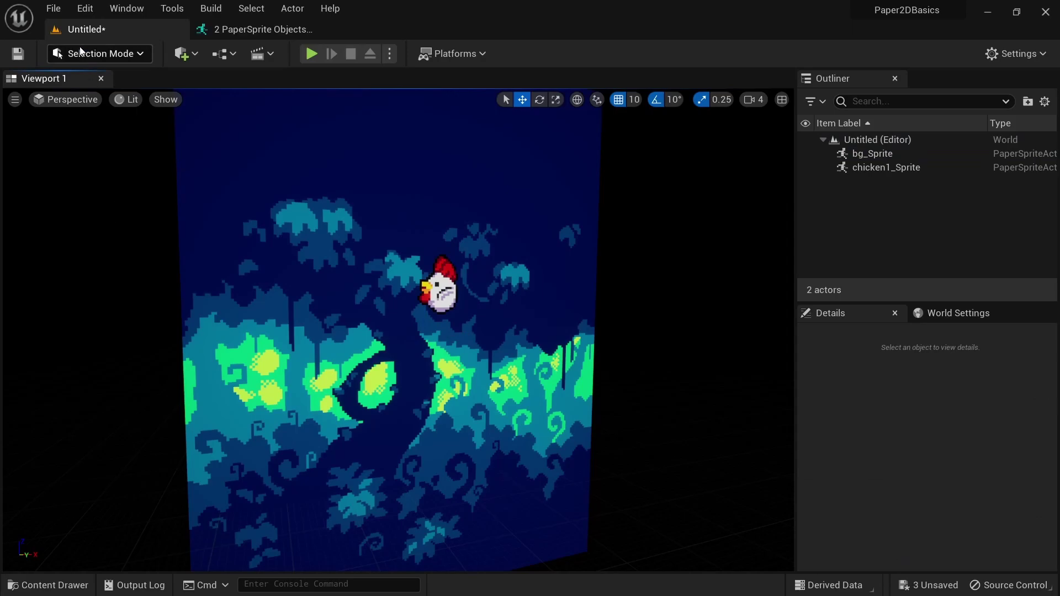
Open Project Settings from the Edit menu.
left_click(51, 9)
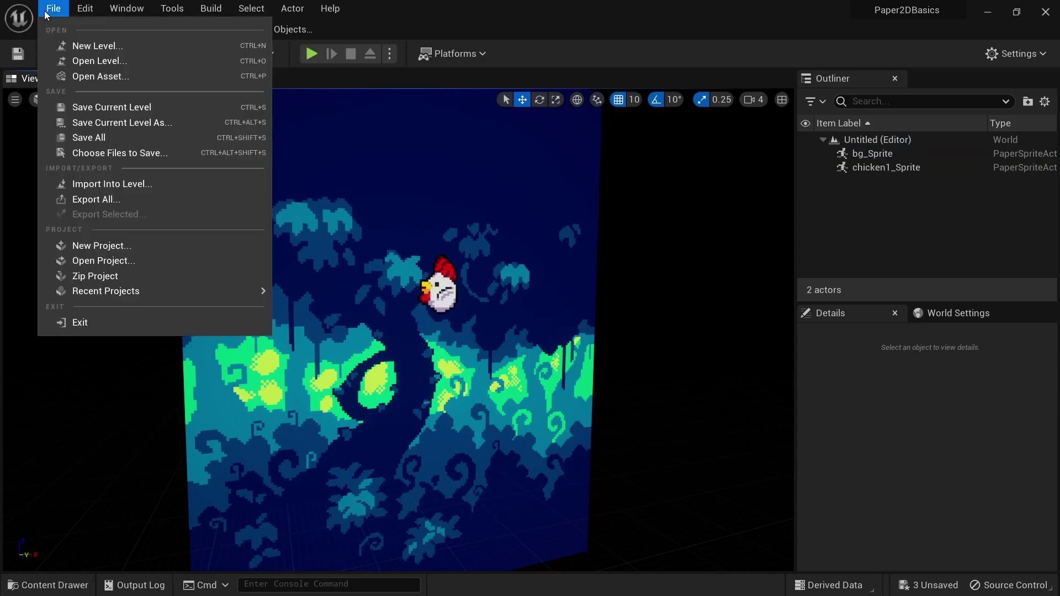
left_click(50, 10)
left_click(84, 9)
left_click(56, 248)
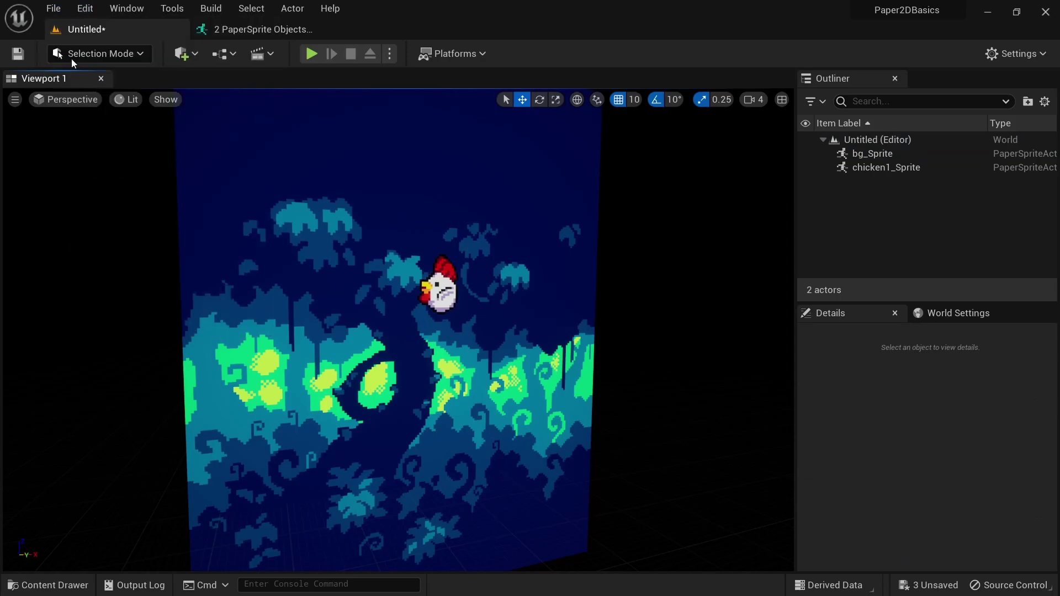
left_click(83, 10)
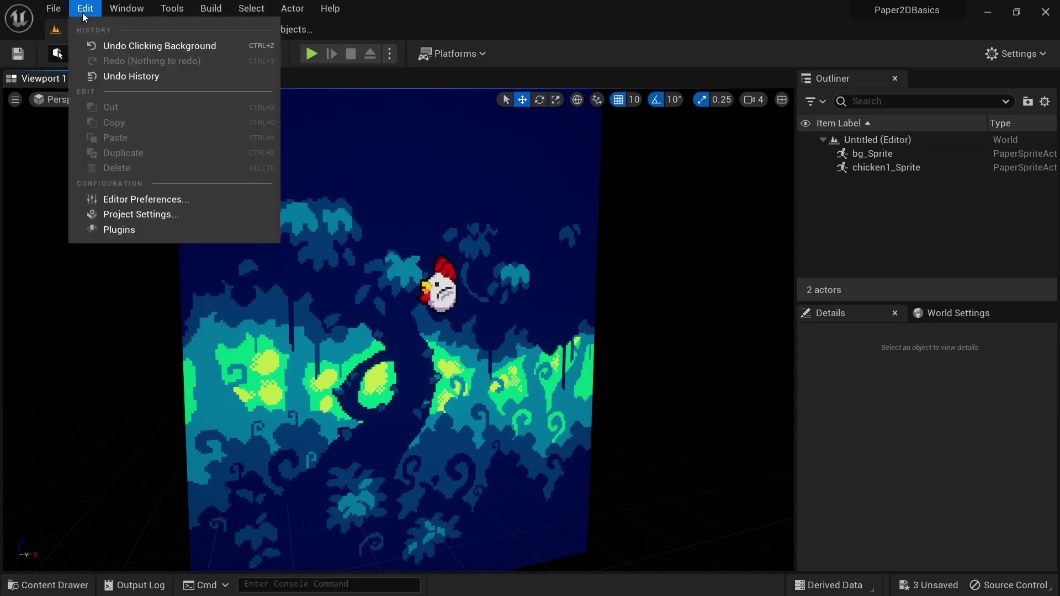
left_click(183, 215)
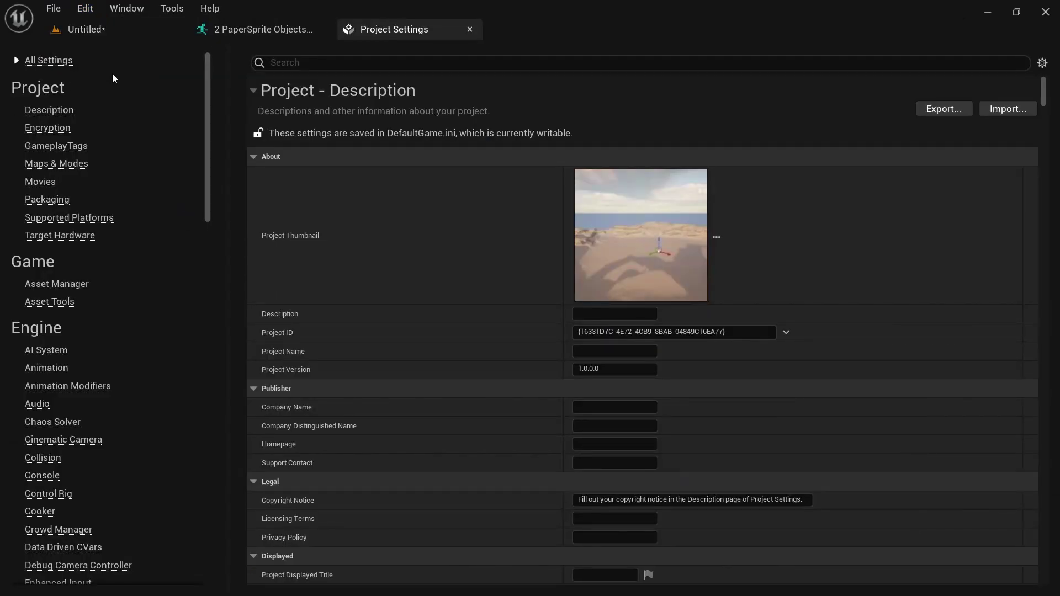
Show the Paper2D - Import settings with Default Pixels Per Unreal Unit at 0.25.
scroll(151, 163, "down", 15)
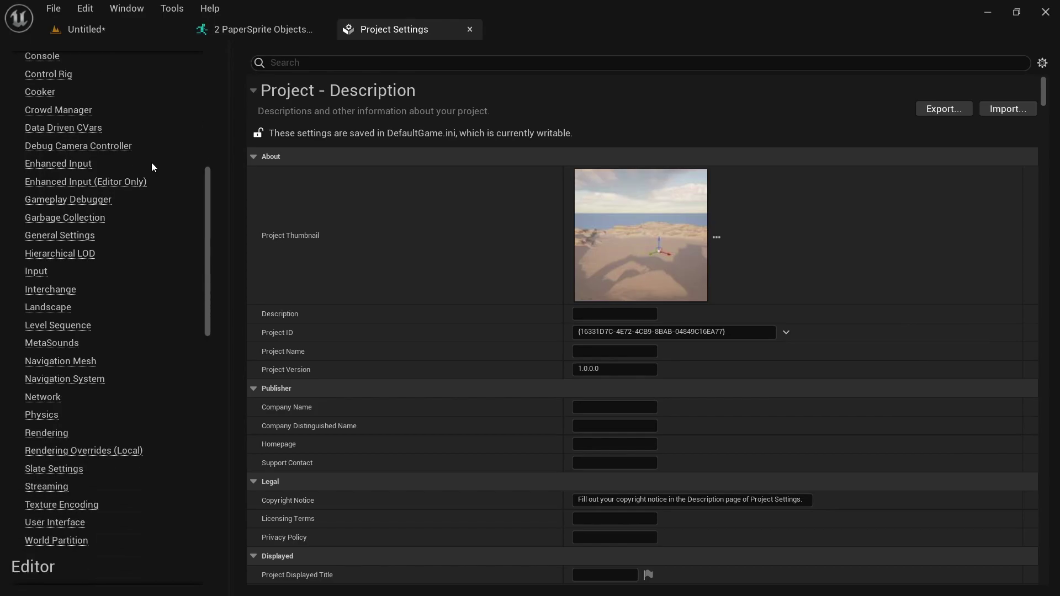
scroll(151, 163, "down", 5)
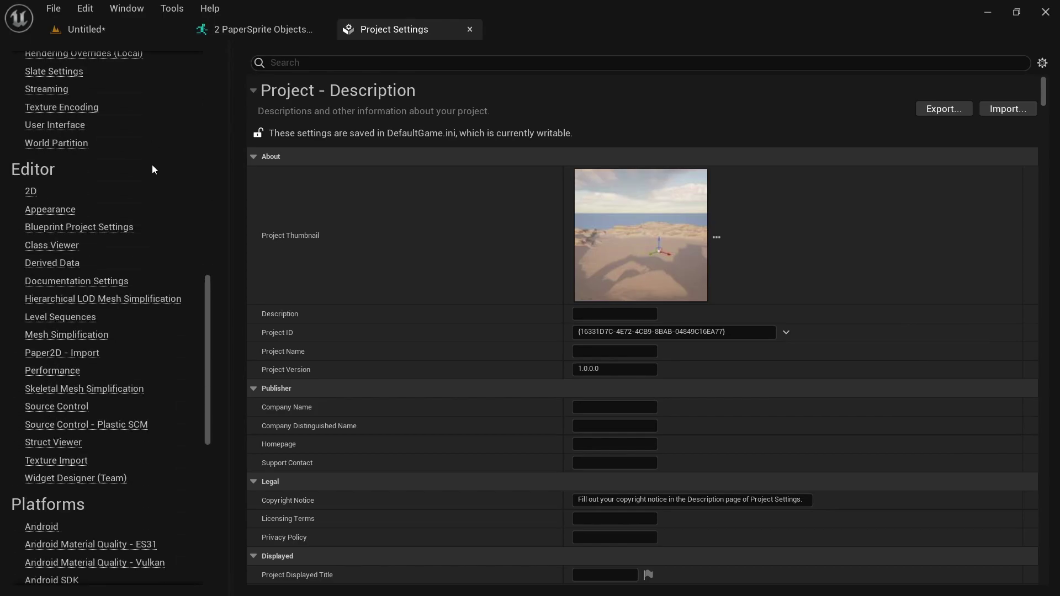
left_click(99, 357)
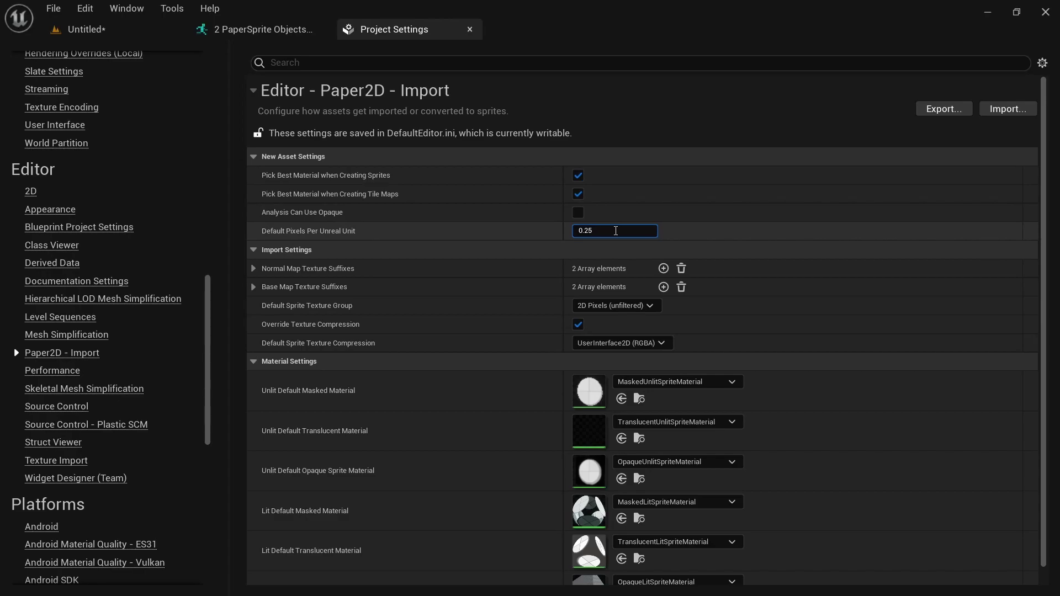
Open the new egg1_Sprite, then expand the normal map and base map texture suffix arrays.
left_click(86, 30)
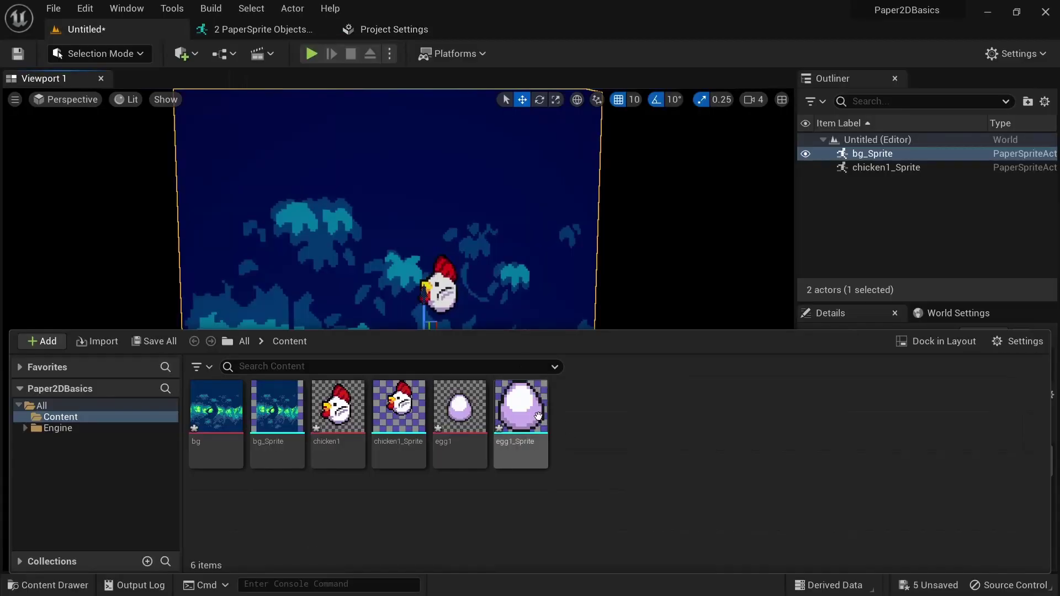
double_click(539, 421)
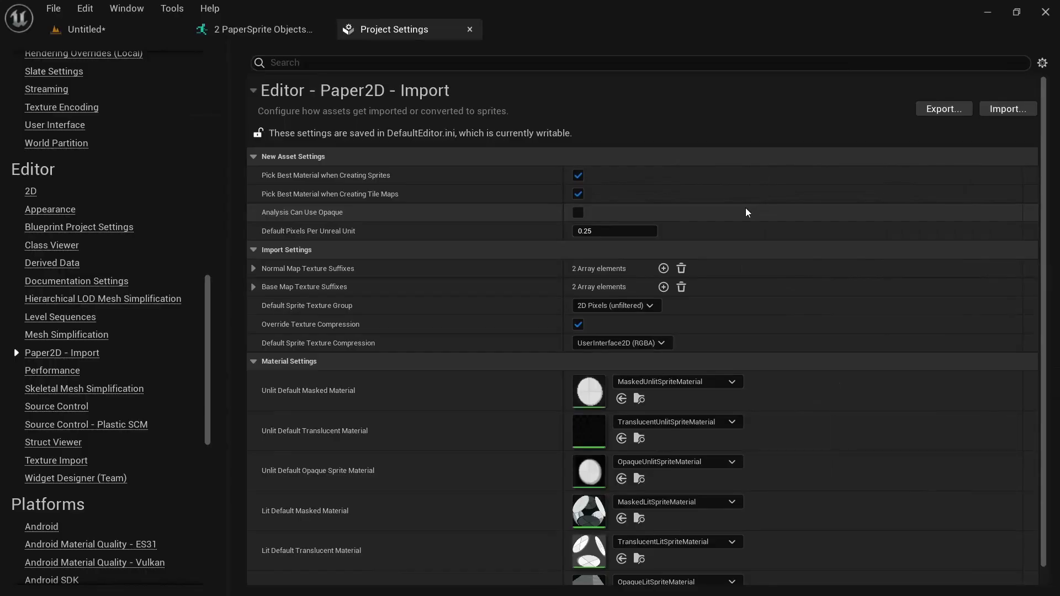
left_click(254, 268)
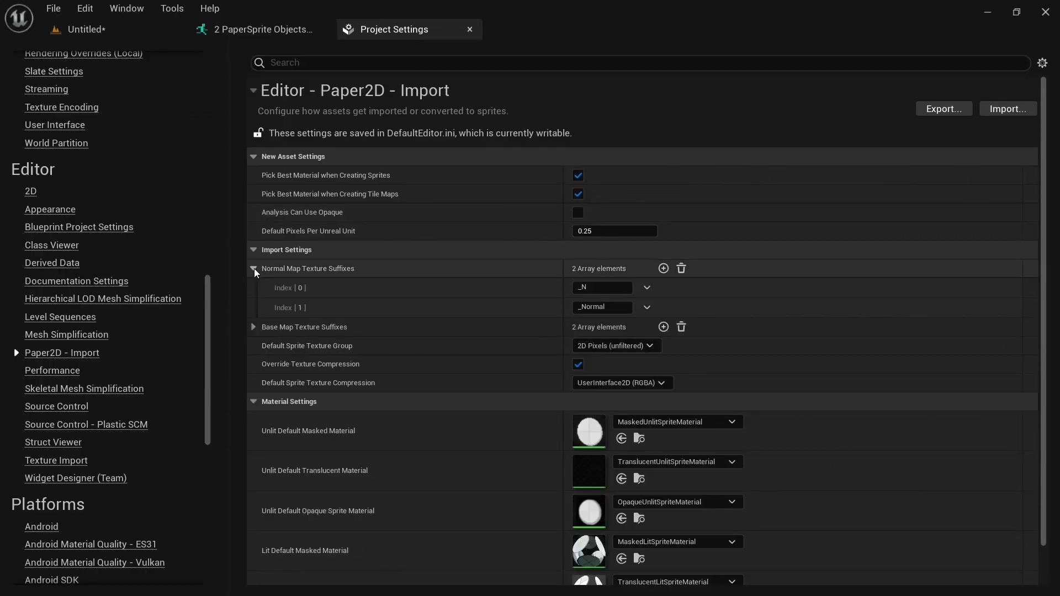
left_click(253, 327)
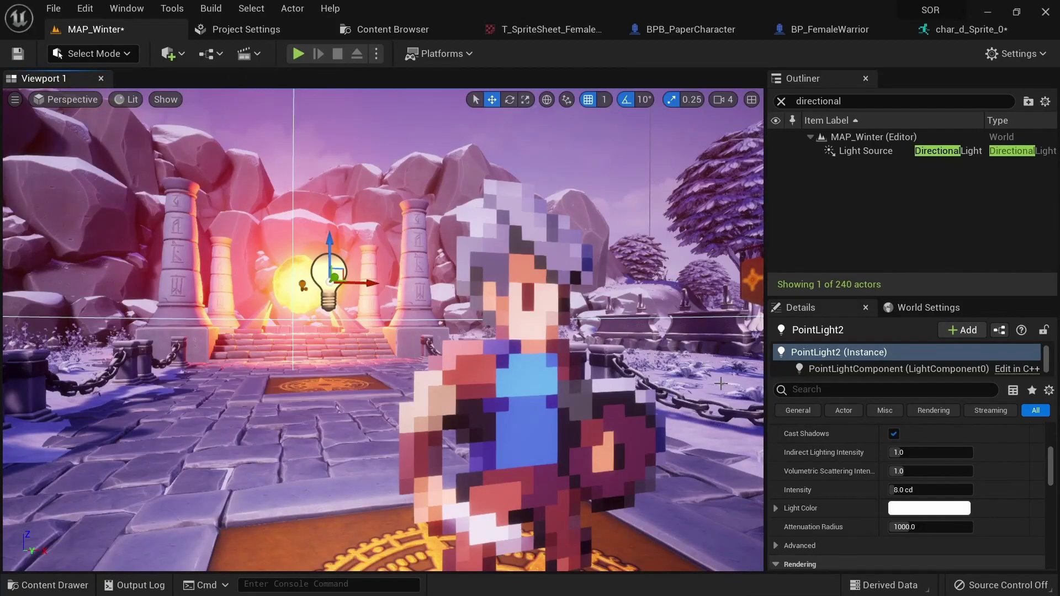
Change PointLight2's Light Color to a saturated red-orange.
left_click(933, 506)
left_click(783, 358)
left_click_drag(791, 363, 826, 355)
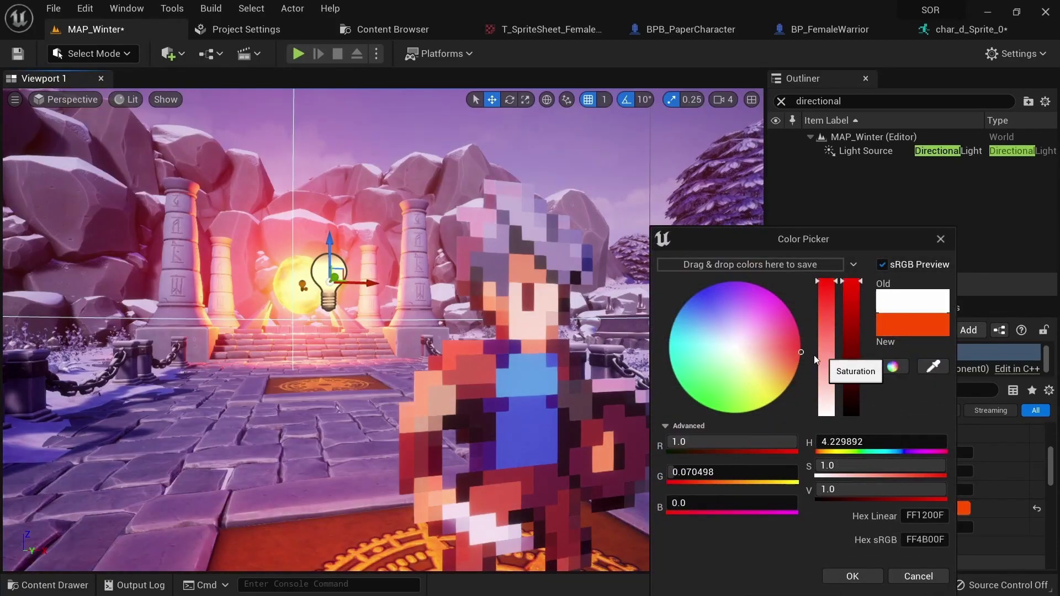
left_click(852, 577)
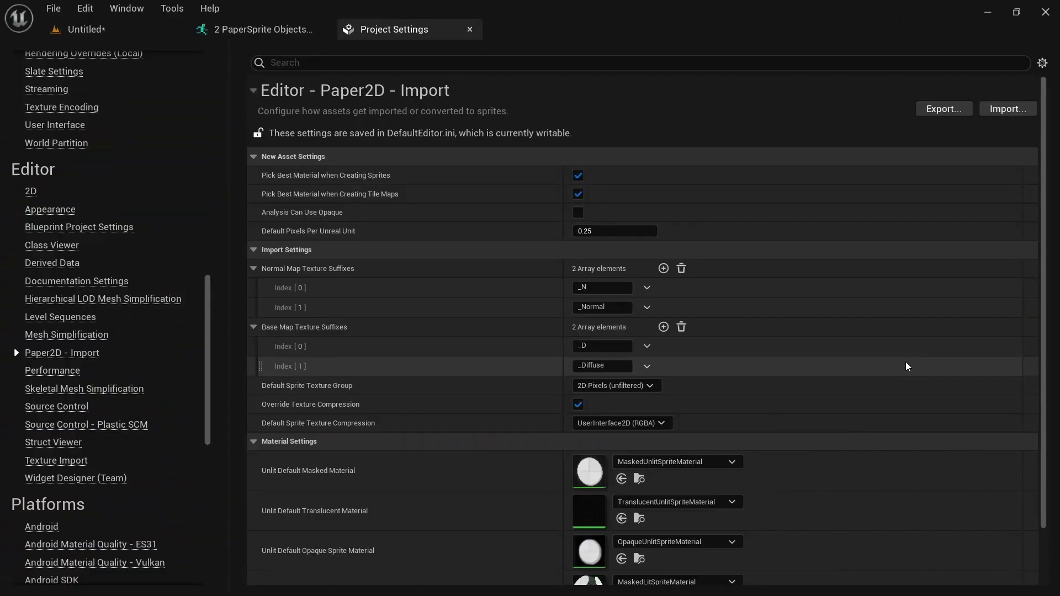
scroll(906, 363, "down", 4)
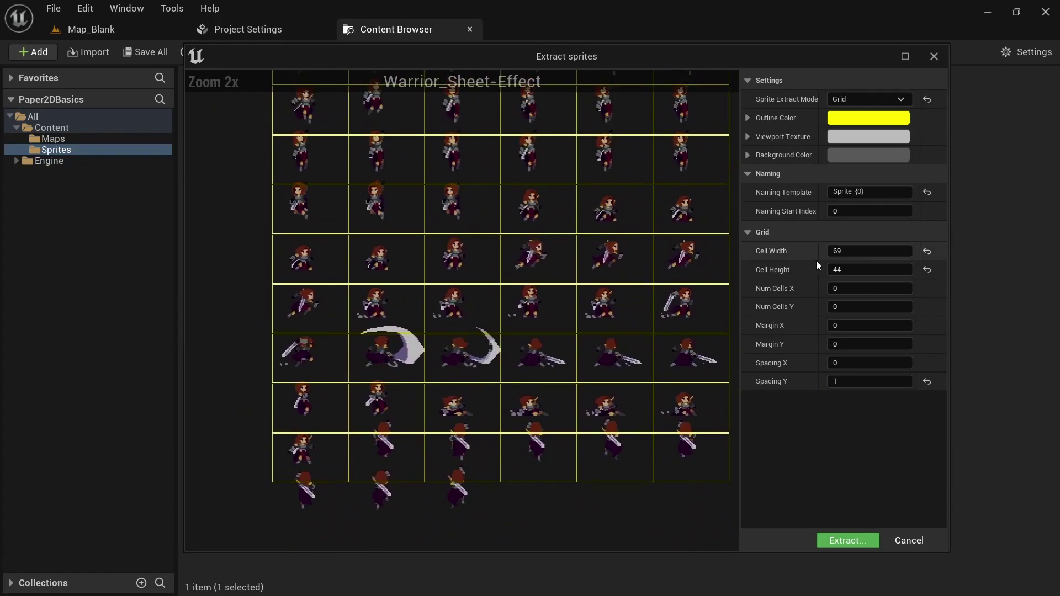
Set the Warrior_Sheet-Effect extraction grid's Cell Height to 43.
left_click(848, 269)
type("4")
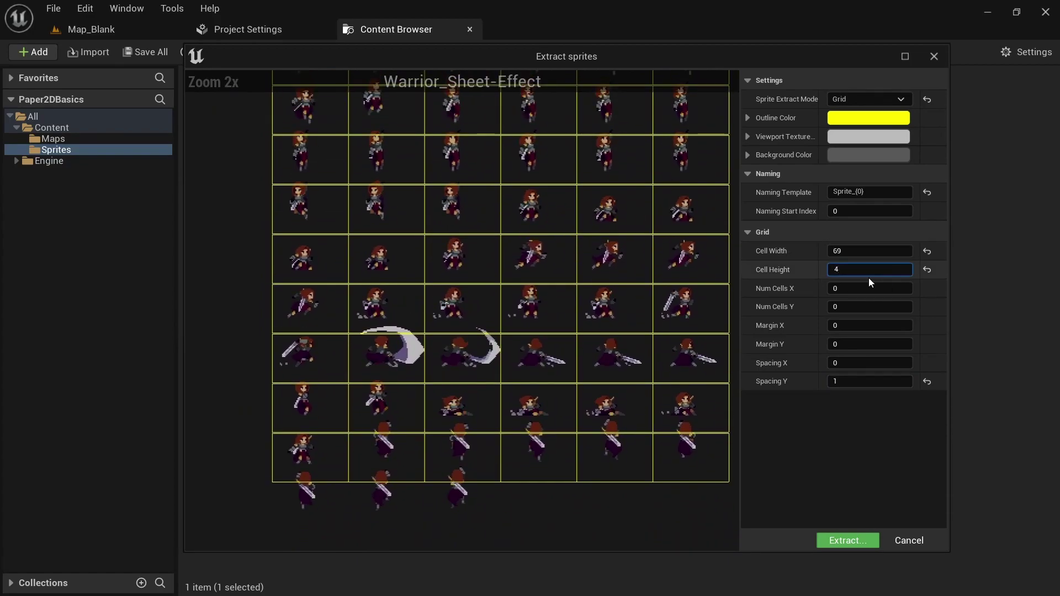
type("3")
key("Return")
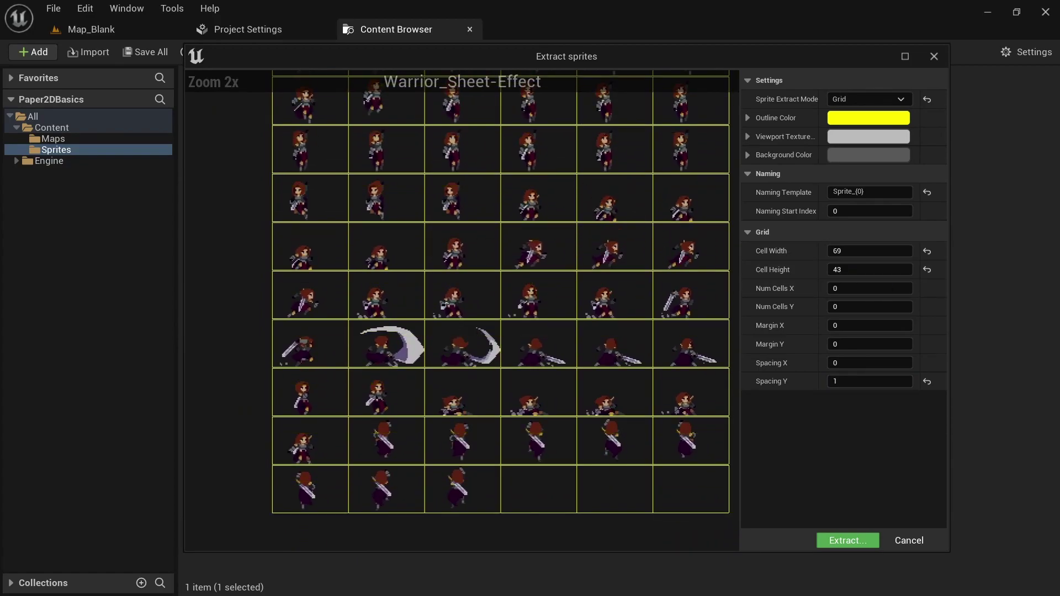
right_click_drag(575, 372, 575, 478)
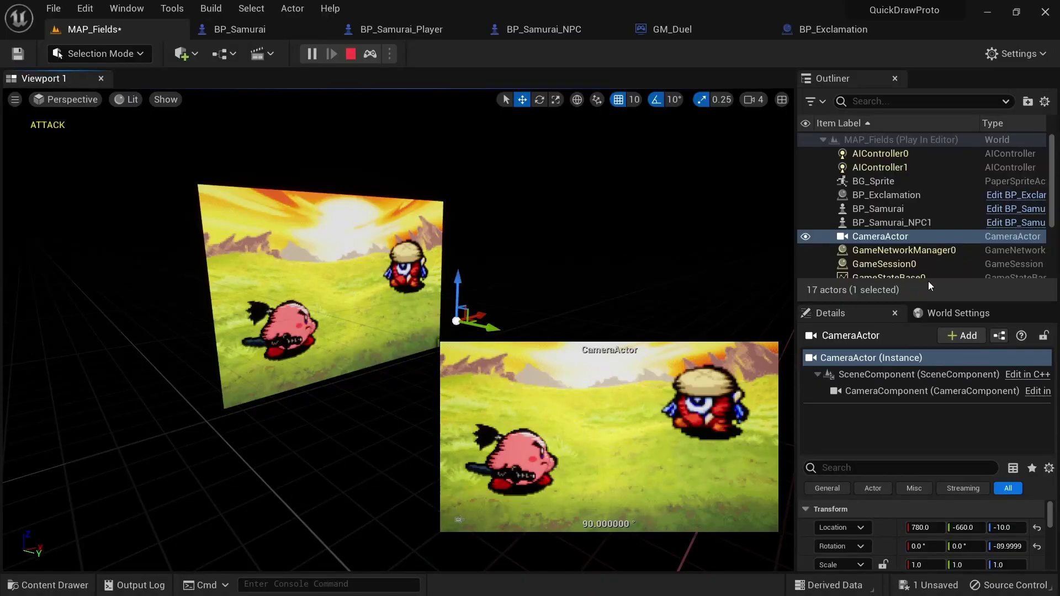
Trigger the samurai's draw attack with Space in the running duel.
key("space")
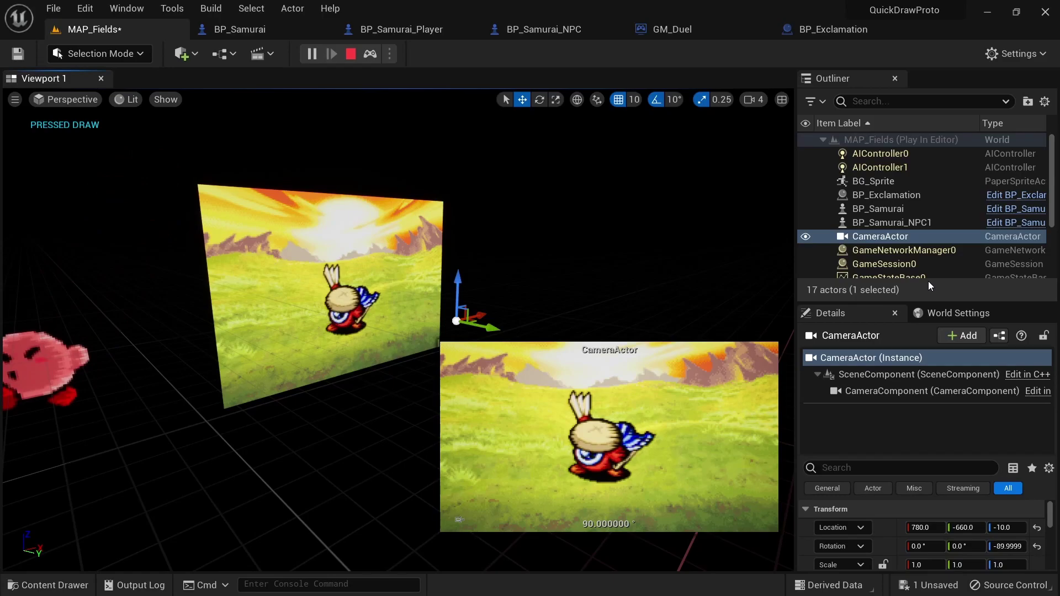